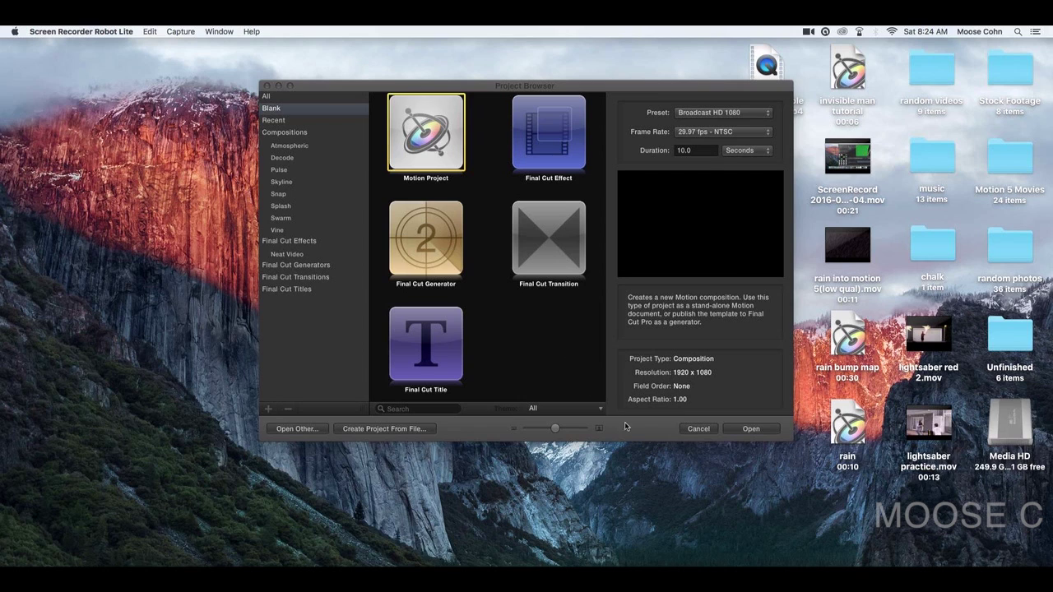
Create a blank Broadcast HD 1080 Motion project with a duration of 30 seconds.
{"action": "left_click", "coordinate": [701, 154]}
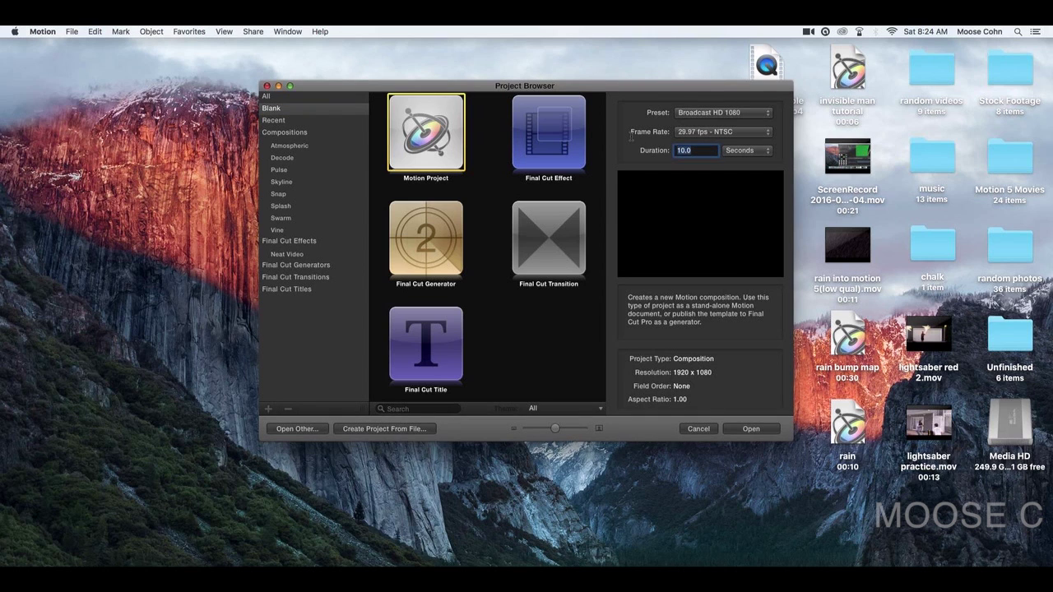
{"action": "type", "text": "30"}
{"action": "key", "text": "Return"}
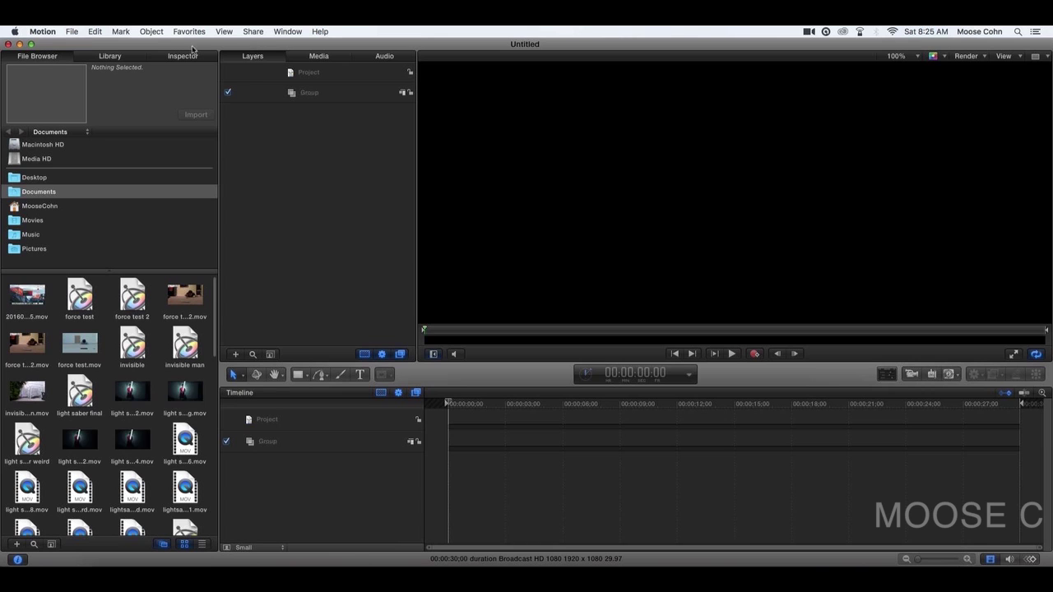
Import MVI_1931.MP4 and MVI_1932.MP4 from the desktop's Motion 5 Movies folder into the project as layers in separate groups.
{"action": "left_click_drag", "start_coordinate": [178, 42], "coordinate": [31, 207]}
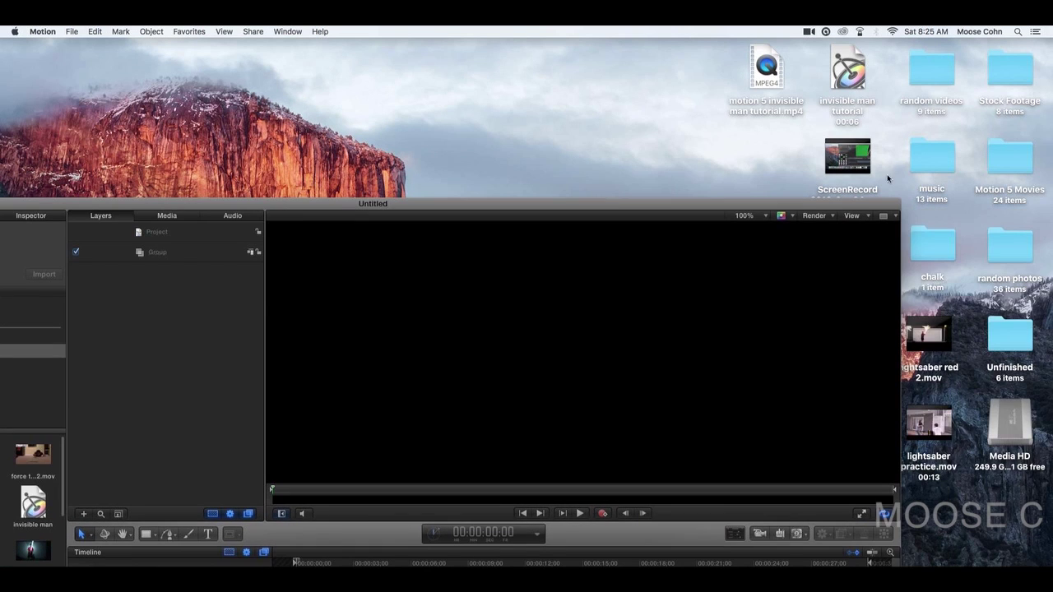
{"action": "left_click", "coordinate": [1034, 159]}
{"action": "double_click", "coordinate": [1029, 165]}
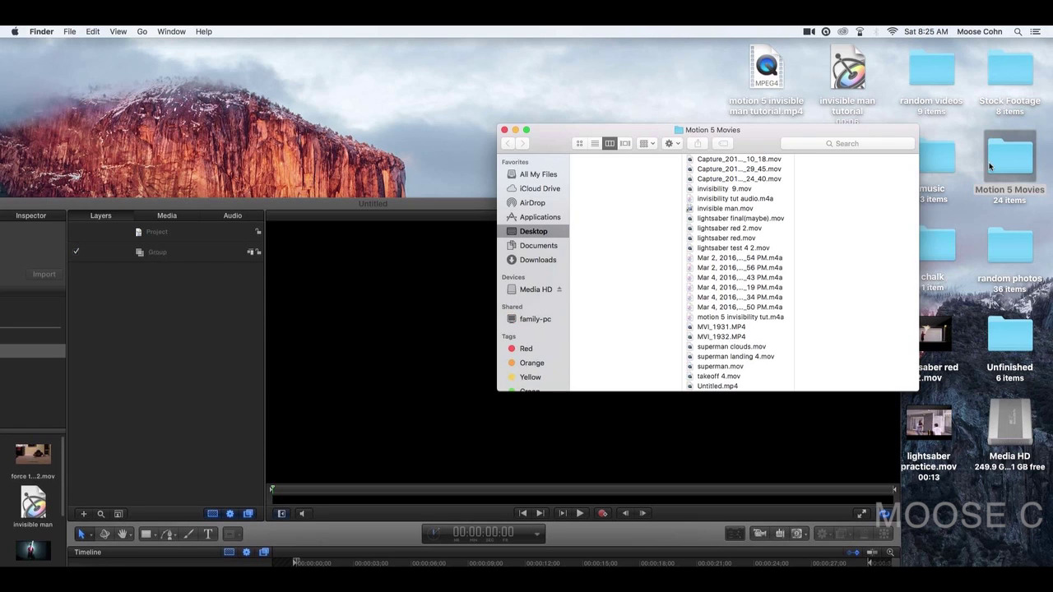
{"action": "left_click_drag", "start_coordinate": [767, 145], "coordinate": [883, 122]}
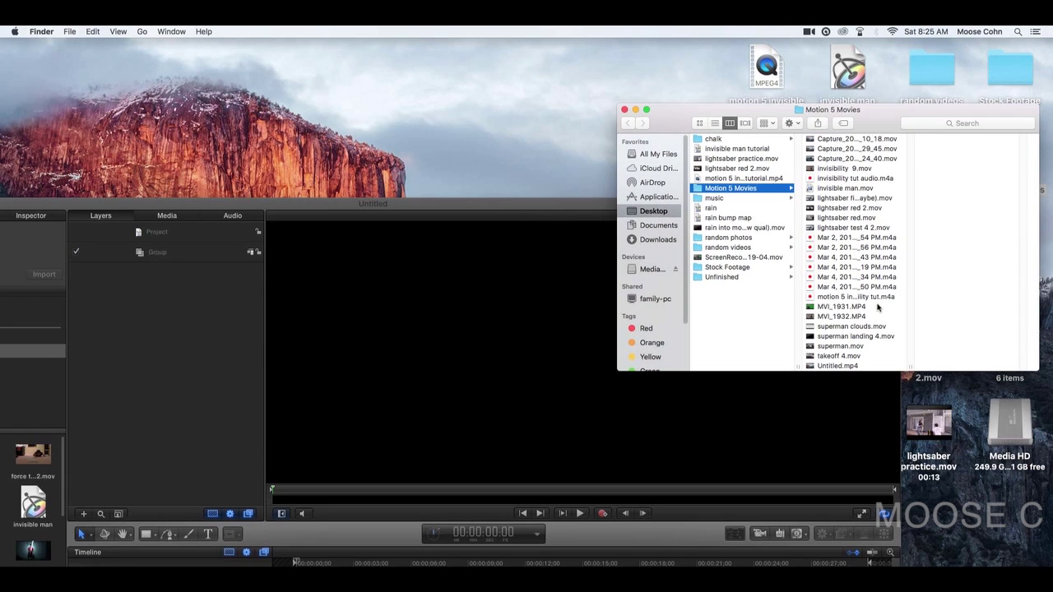
{"action": "left_click_drag", "start_coordinate": [847, 307], "coordinate": [144, 257]}
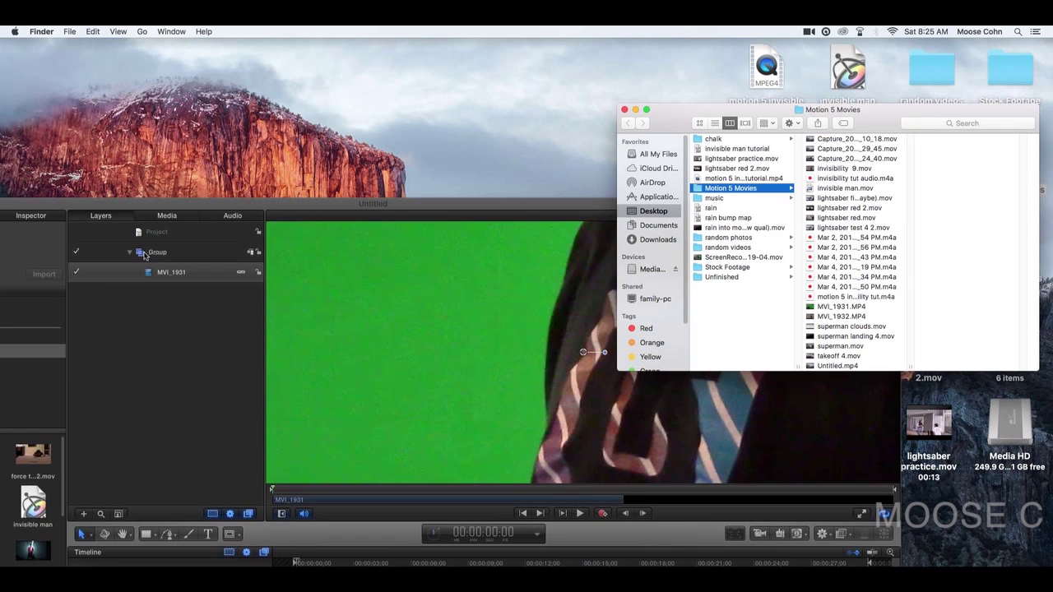
{"action": "left_click_drag", "start_coordinate": [841, 319], "coordinate": [136, 339]}
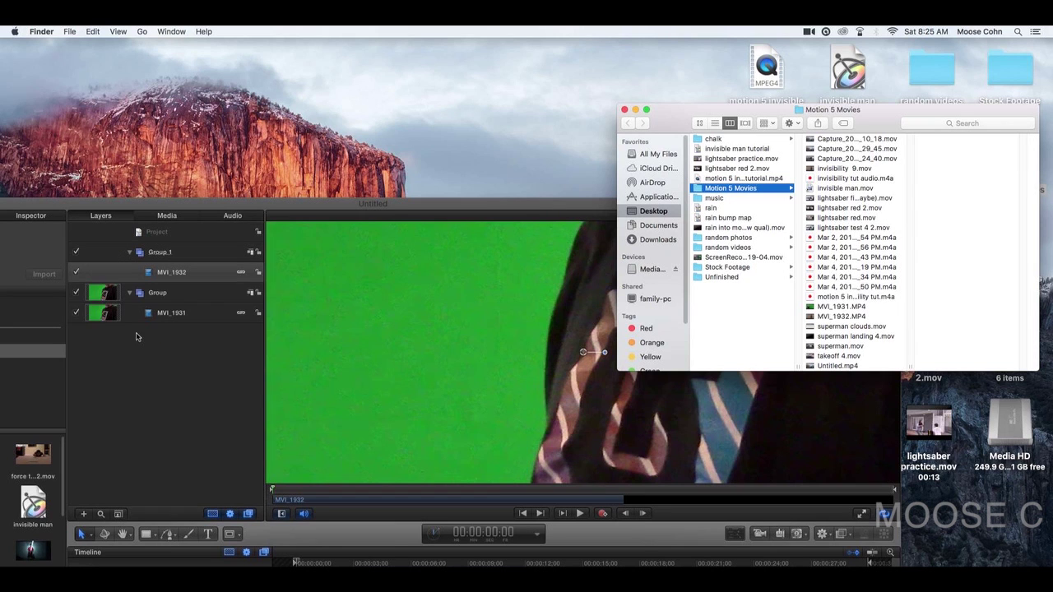
{"action": "left_click", "coordinate": [624, 111]}
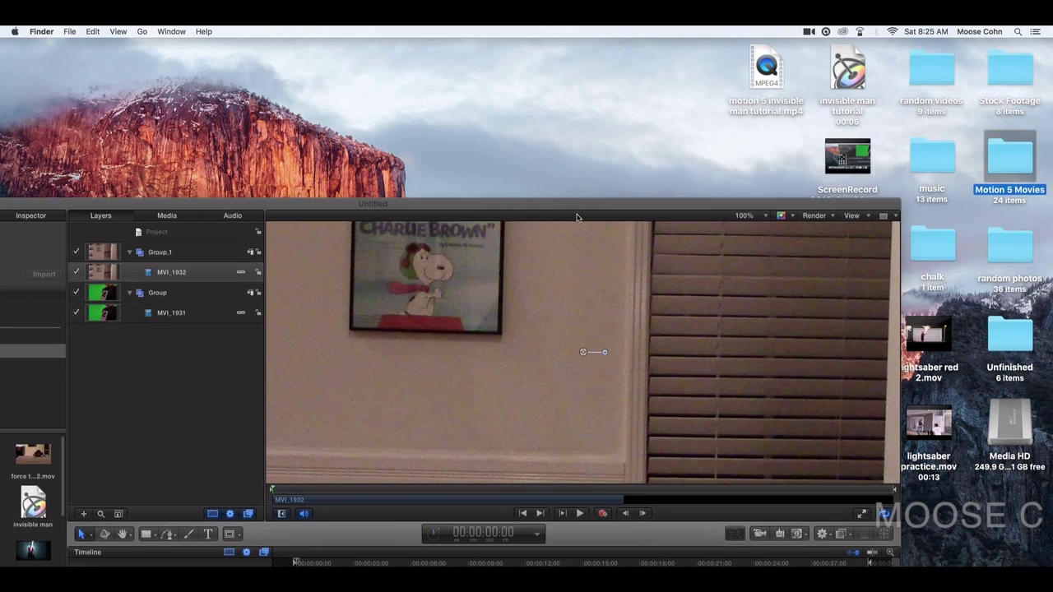
{"action": "left_click", "coordinate": [584, 205]}
{"action": "double_click", "coordinate": [567, 205]}
{"action": "left_click_drag", "start_coordinate": [739, 46], "coordinate": [722, 46]}
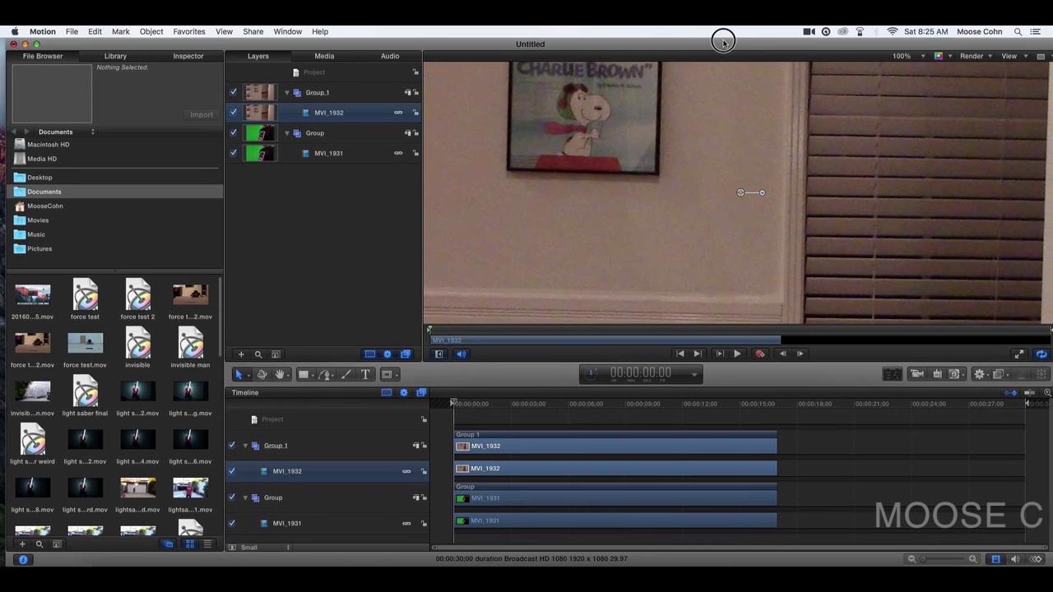
Rename the group holding the MVI_1932 clip "bg group" and the clip itself "bg".
{"action": "double_click", "coordinate": [322, 95]}
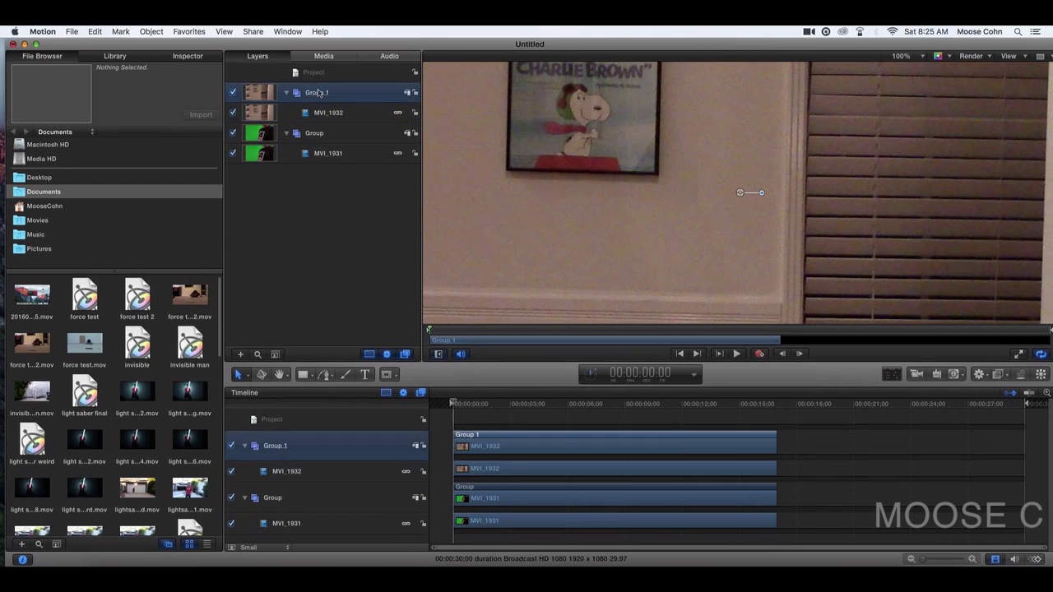
{"action": "type", "text": "bg"}
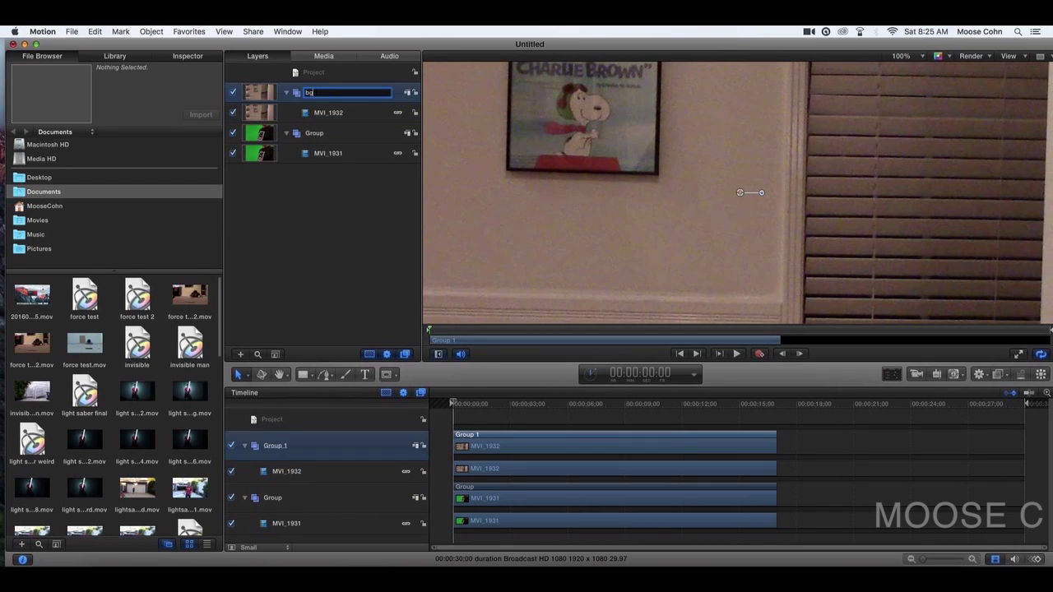
{"action": "type", "text": " group"}
{"action": "left_click", "coordinate": [339, 113]}
{"action": "double_click", "coordinate": [337, 114]}
{"action": "type", "text": "bg"}
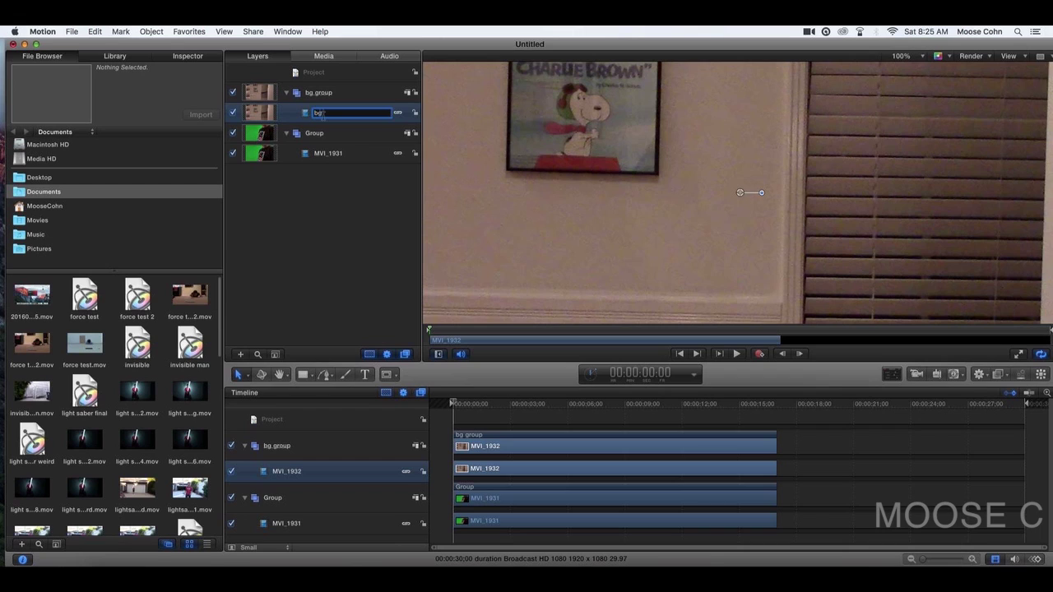
{"action": "key", "text": "Return"}
Rename the green-screen group "man group" and its clip "man", and move that group above the bg group.
{"action": "double_click", "coordinate": [317, 134]}
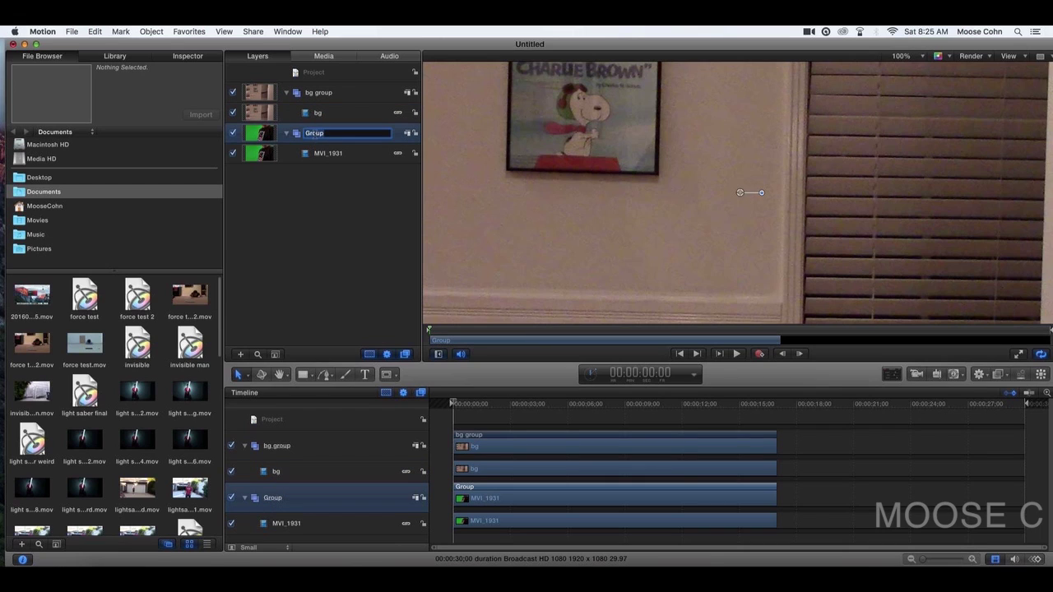
{"action": "type", "text": "ma"}
{"action": "key", "text": "Return"}
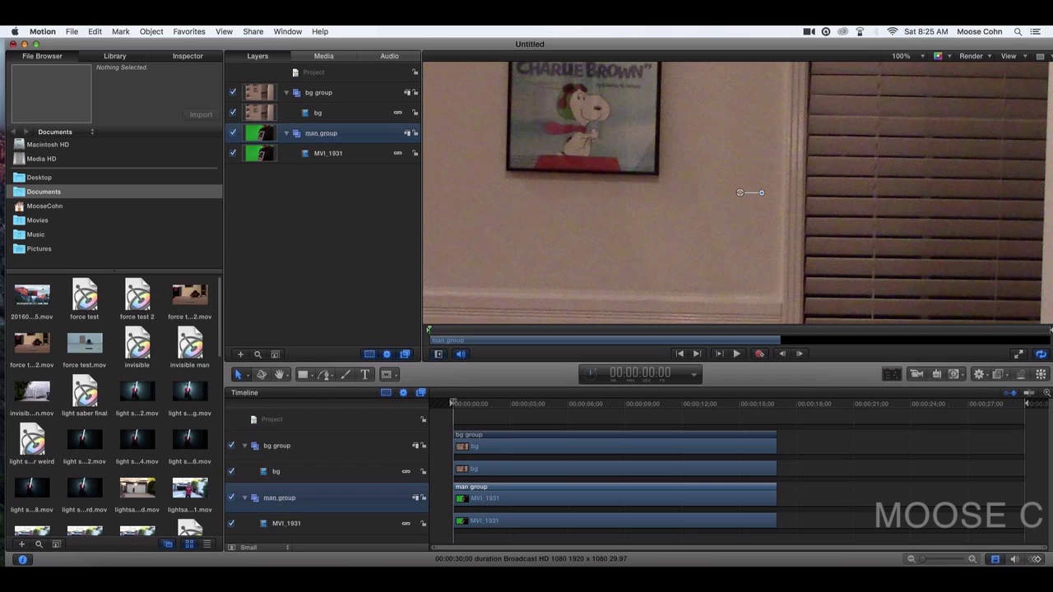
{"action": "double_click", "coordinate": [334, 155]}
{"action": "type", "text": "man"}
{"action": "key", "text": "Return"}
{"action": "left_click_drag", "start_coordinate": [356, 132], "coordinate": [351, 88]}
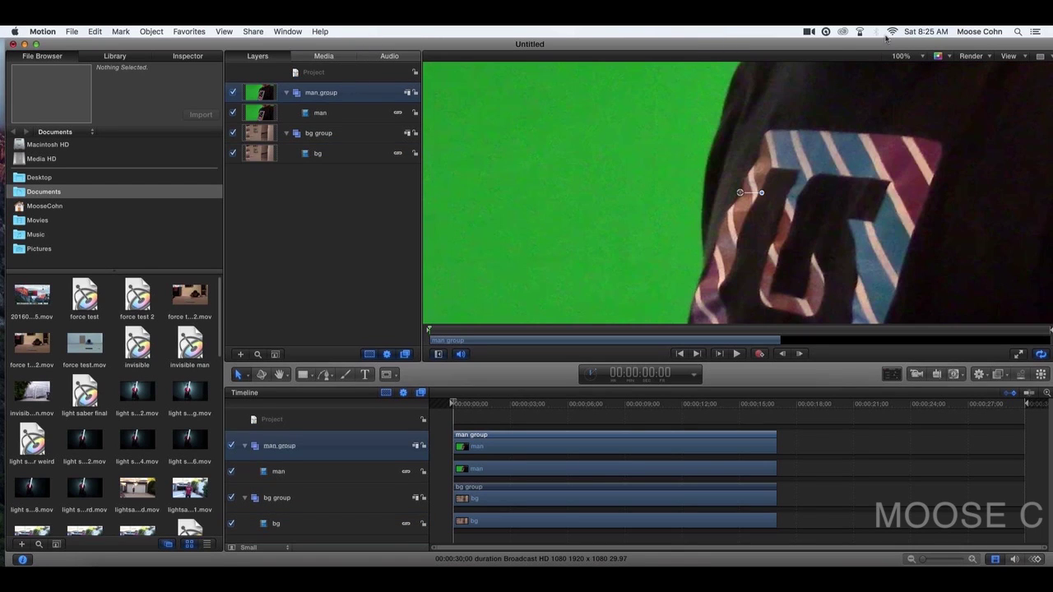
Apply the Keyer filter from the Keying category to the man clip to remove its green background.
{"action": "left_click", "coordinate": [904, 56]}
{"action": "left_click", "coordinate": [906, 69]}
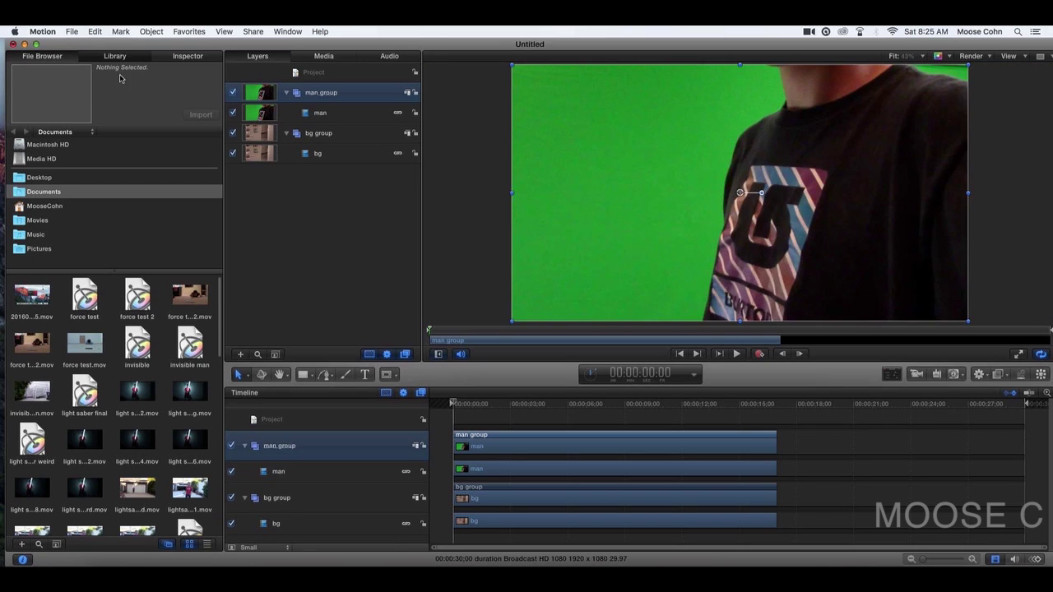
{"action": "left_click", "coordinate": [25, 155]}
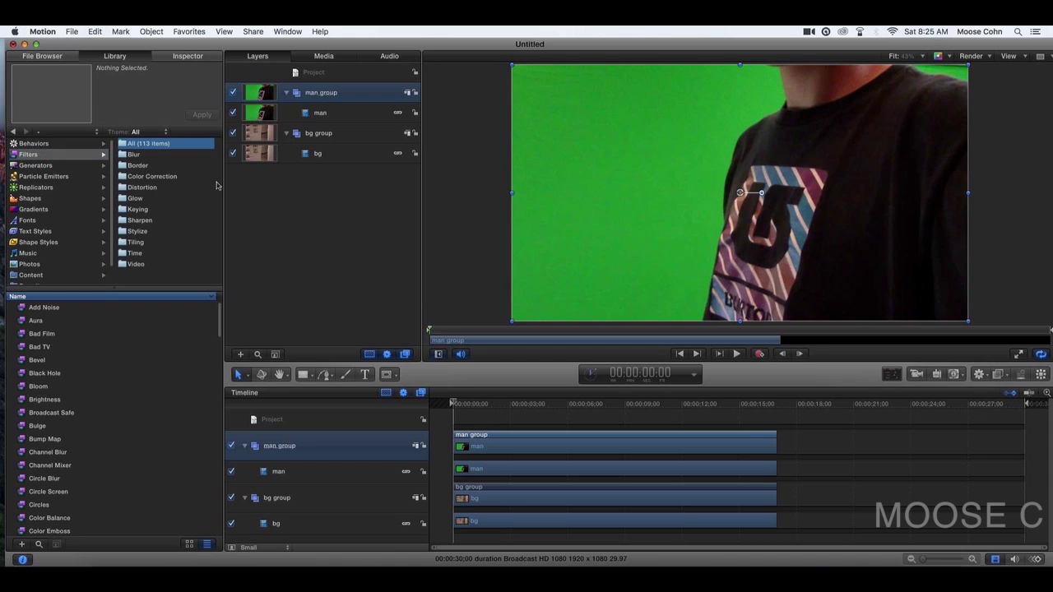
{"action": "left_click", "coordinate": [138, 209]}
{"action": "left_click_drag", "start_coordinate": [37, 308], "coordinate": [305, 124]}
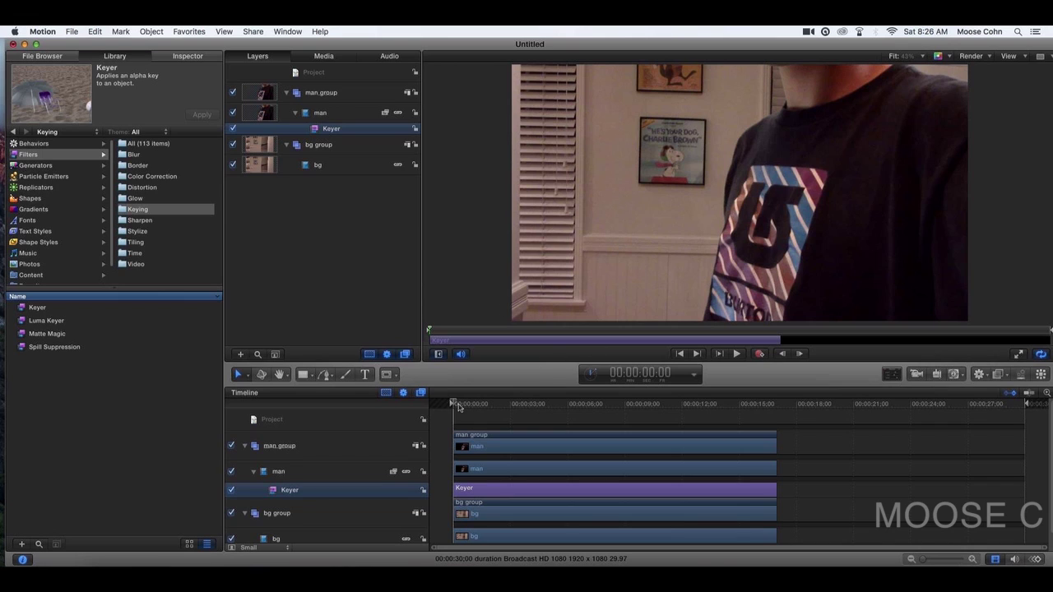
Trim the man clip to the range from 00:00:05:07 to 00:00:12:02 and move it to the start of the timeline.
{"action": "left_click_drag", "start_coordinate": [455, 403], "coordinate": [553, 408]}
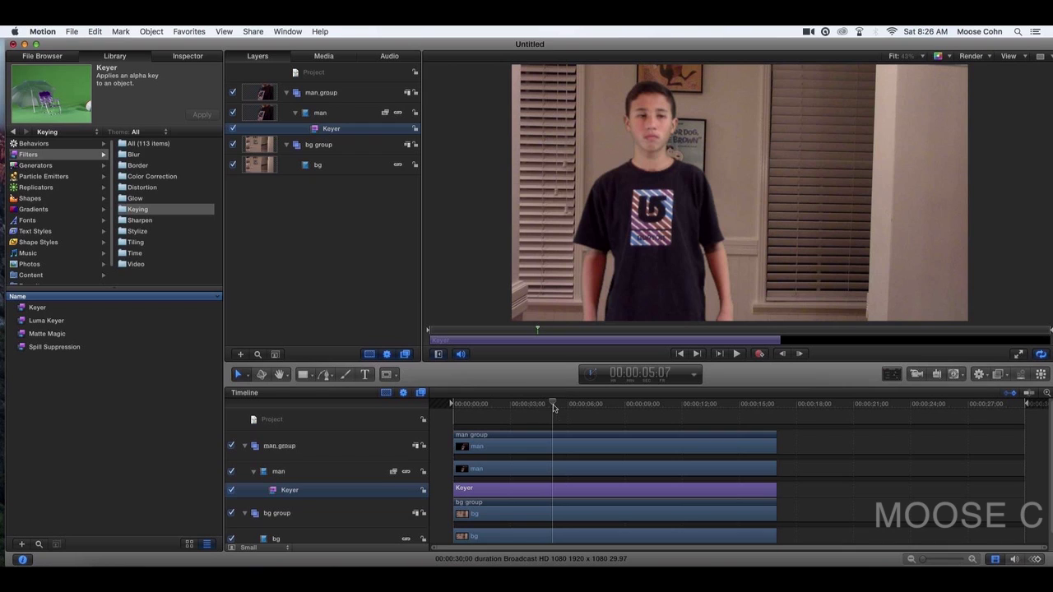
{"action": "left_click_drag", "start_coordinate": [455, 445], "coordinate": [553, 445]}
{"action": "left_click_drag", "start_coordinate": [552, 409], "coordinate": [695, 408]}
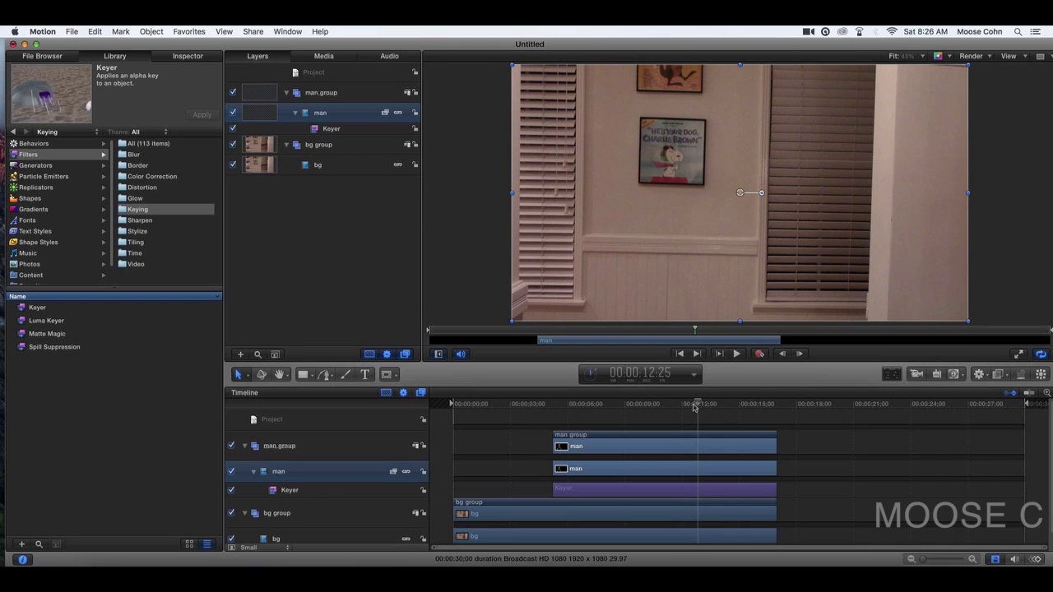
{"action": "mouse_move", "coordinate": [693, 409]}
{"action": "left_mouse_down"}
{"action": "mouse_move", "coordinate": [656, 408]}
{"action": "mouse_move", "coordinate": [690, 409]}
{"action": "left_mouse_up"}
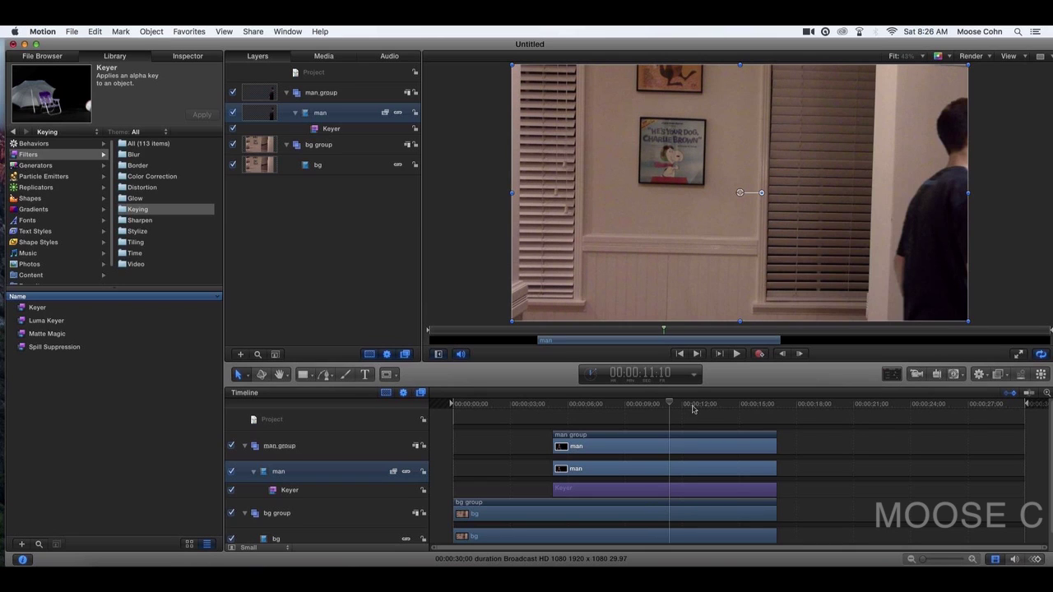
{"action": "left_click", "coordinate": [683, 409]}
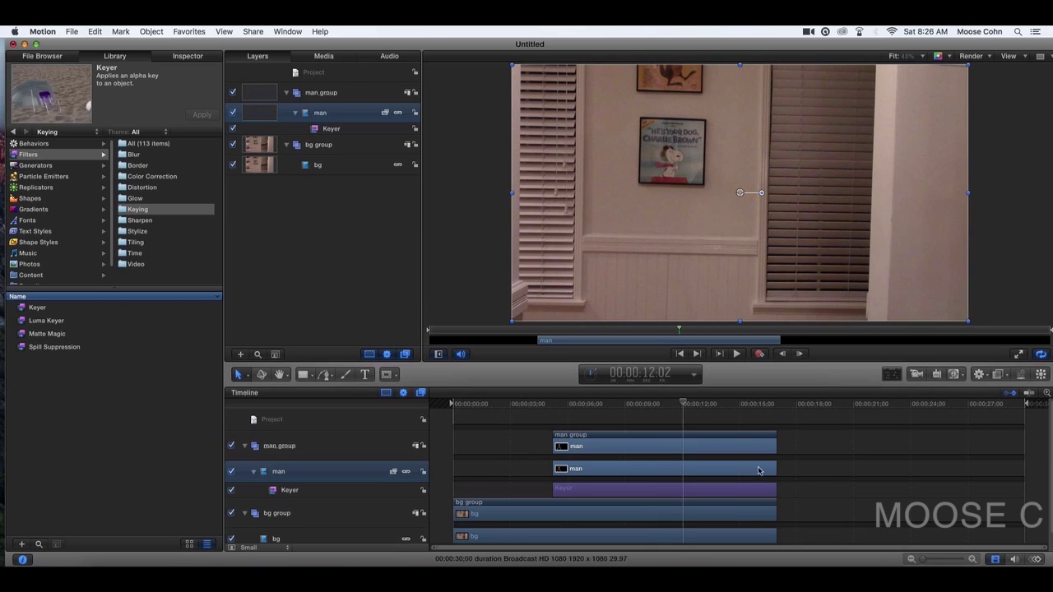
{"action": "left_click_drag", "start_coordinate": [776, 445], "coordinate": [558, 443]}
{"action": "key", "text": "Home"}
{"action": "key", "text": "space"}
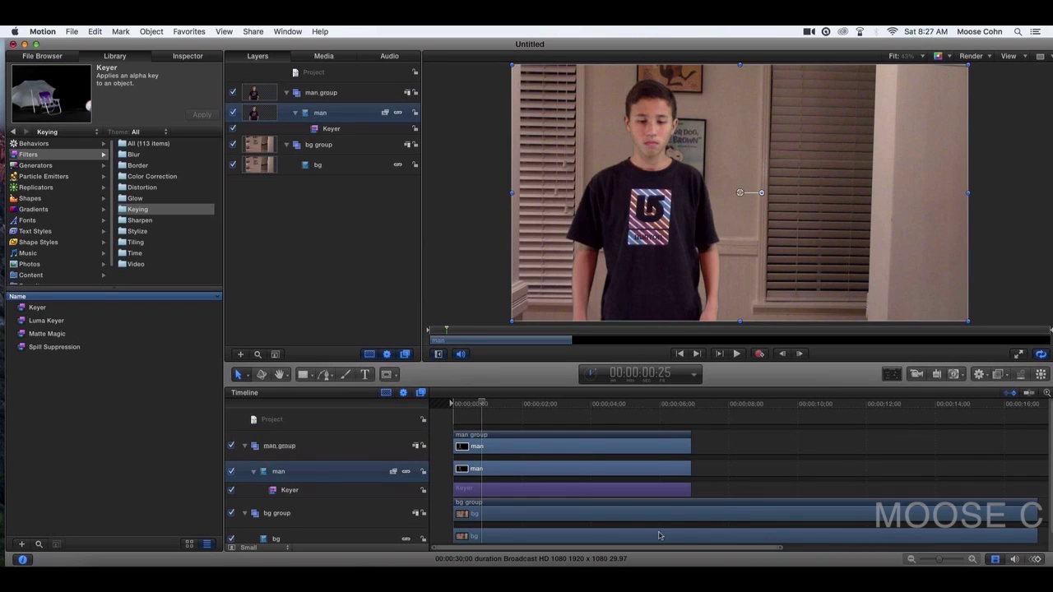
Apply the Bump Map distortion filter to the bg clip.
{"action": "left_click", "coordinate": [625, 518]}
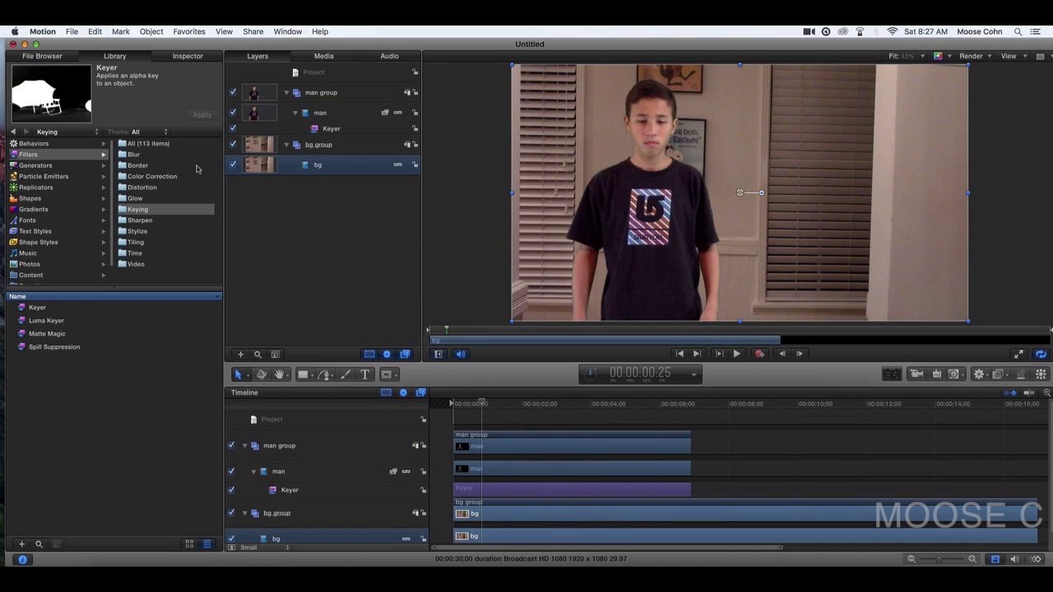
{"action": "left_click", "coordinate": [141, 187]}
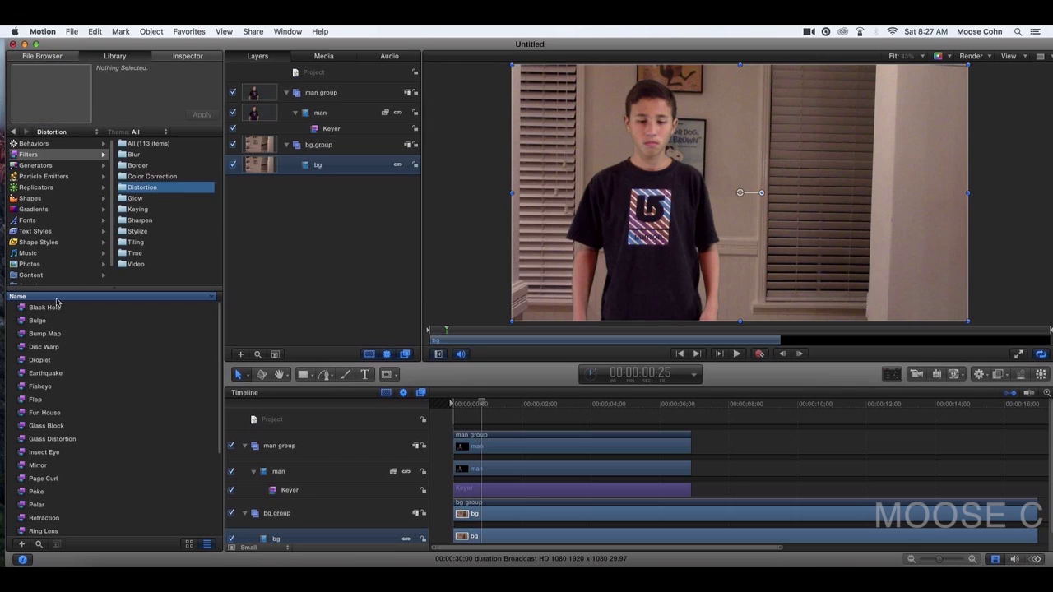
{"action": "left_click", "coordinate": [45, 335]}
{"action": "left_click_drag", "start_coordinate": [36, 335], "coordinate": [290, 175]}
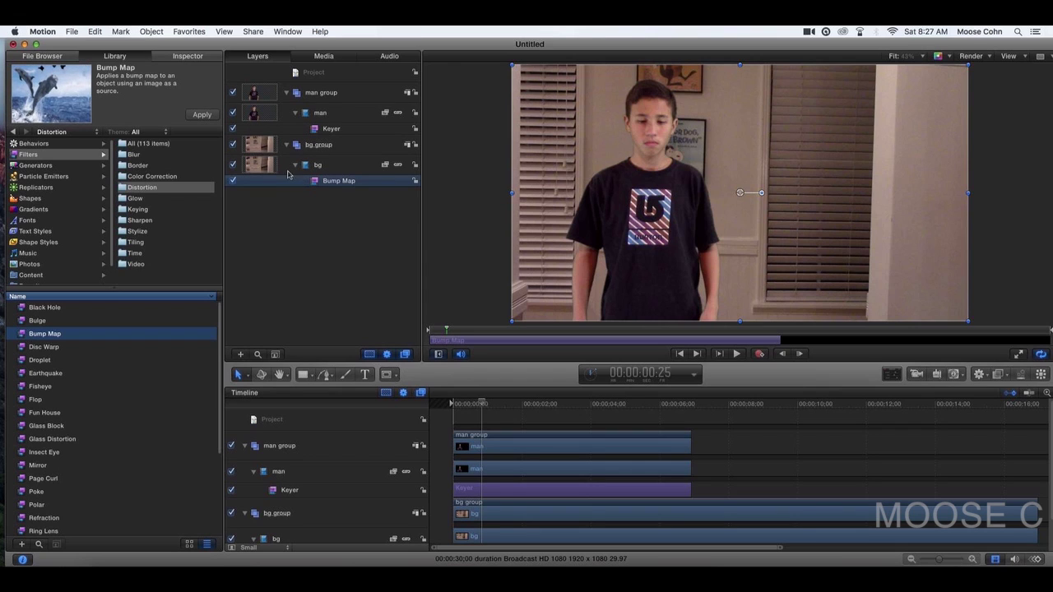
Use the man layer as the Bump Map's map image and set its controls to Horizontal and Vertical Scale.
{"action": "left_click", "coordinate": [195, 55]}
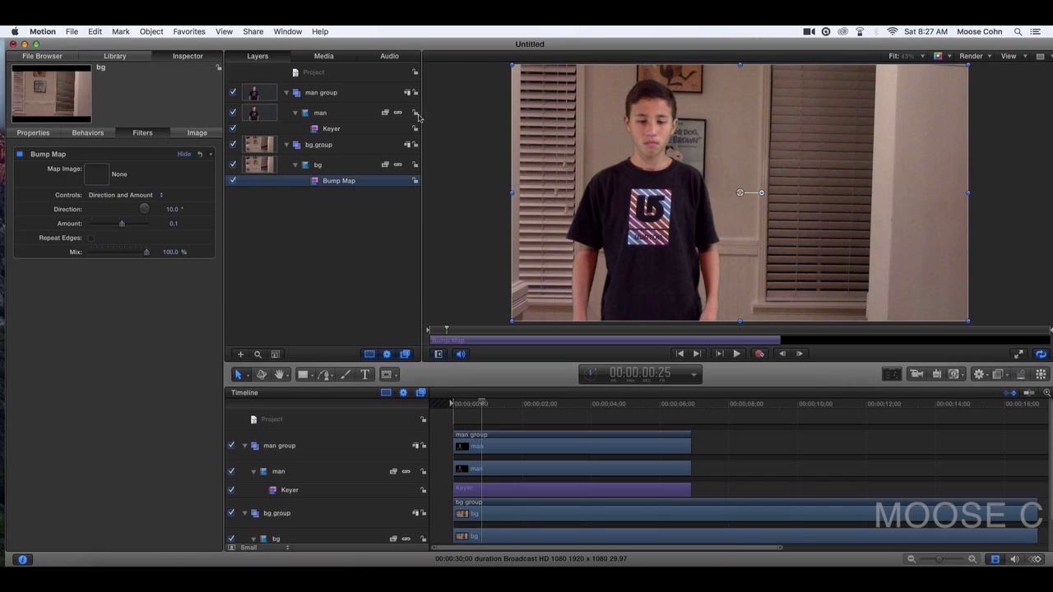
{"action": "left_click_drag", "start_coordinate": [369, 113], "coordinate": [94, 172]}
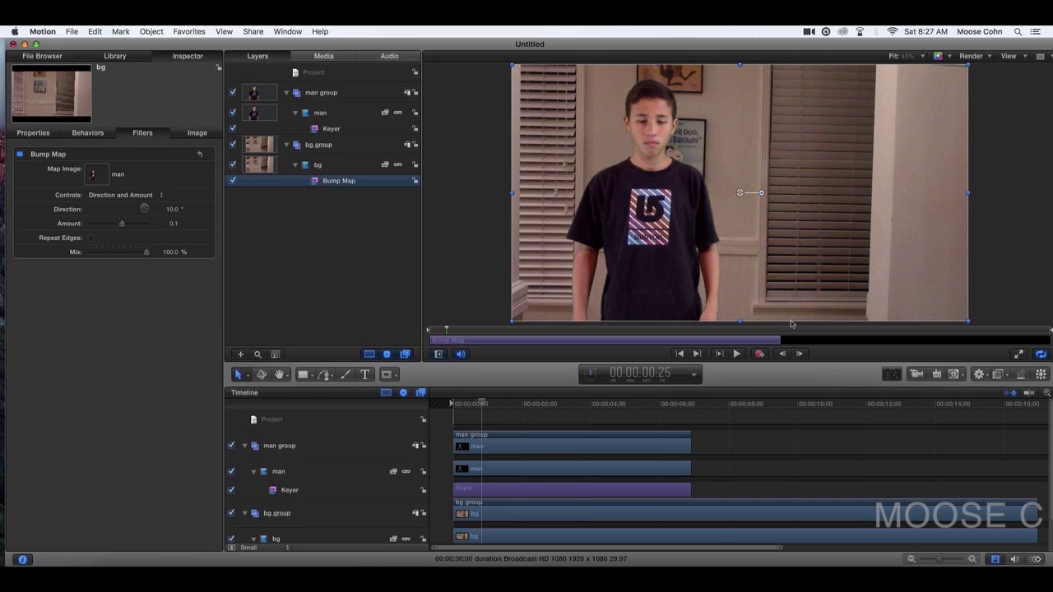
{"action": "left_click", "coordinate": [153, 199]}
{"action": "left_click", "coordinate": [138, 214]}
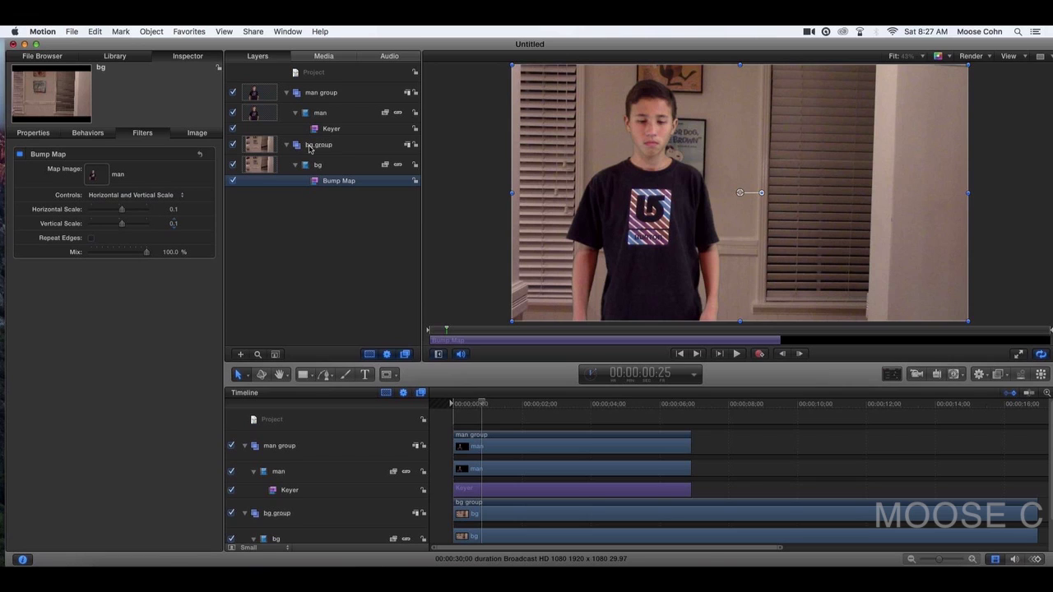
Set the Bump Map's horizontal and vertical scale to 0.47 while the man layer is temporarily hidden.
{"action": "left_click", "coordinate": [233, 113]}
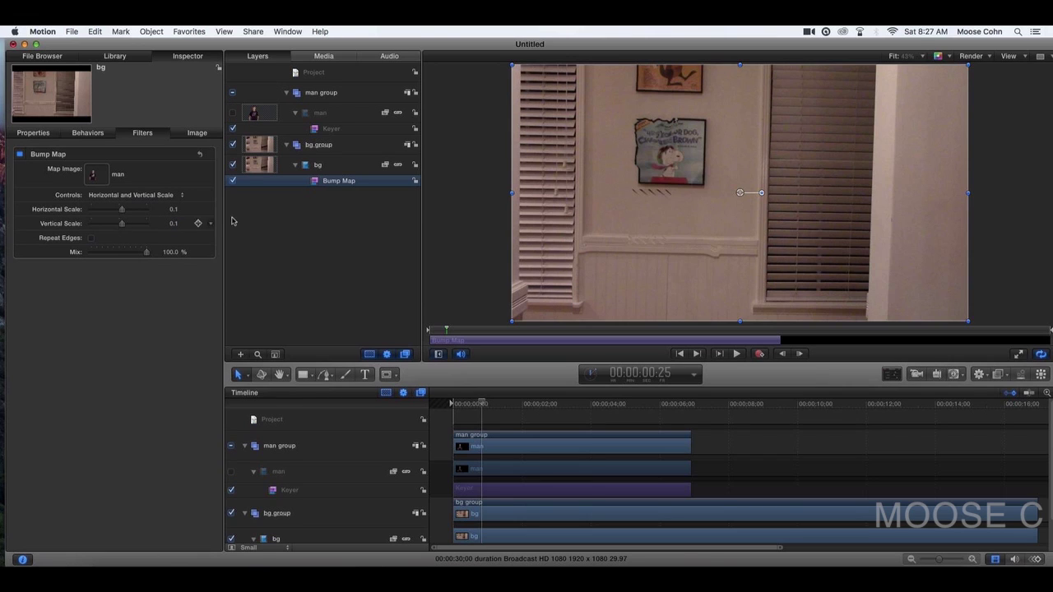
{"action": "left_click_drag", "start_coordinate": [121, 209], "coordinate": [132, 224]}
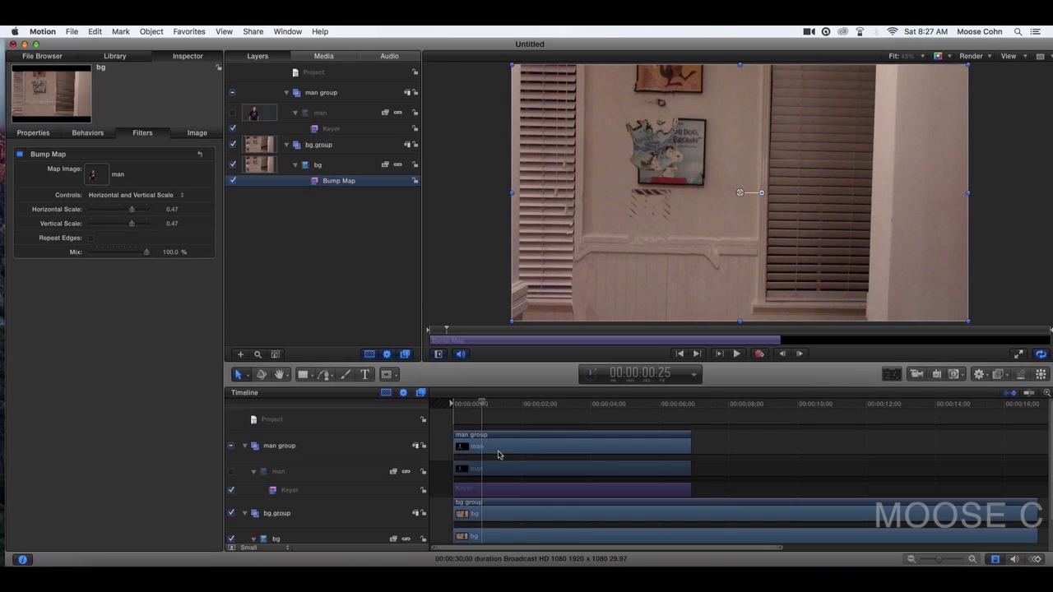
{"action": "left_click_drag", "start_coordinate": [483, 402], "coordinate": [519, 404]}
{"action": "left_click", "coordinate": [234, 114]}
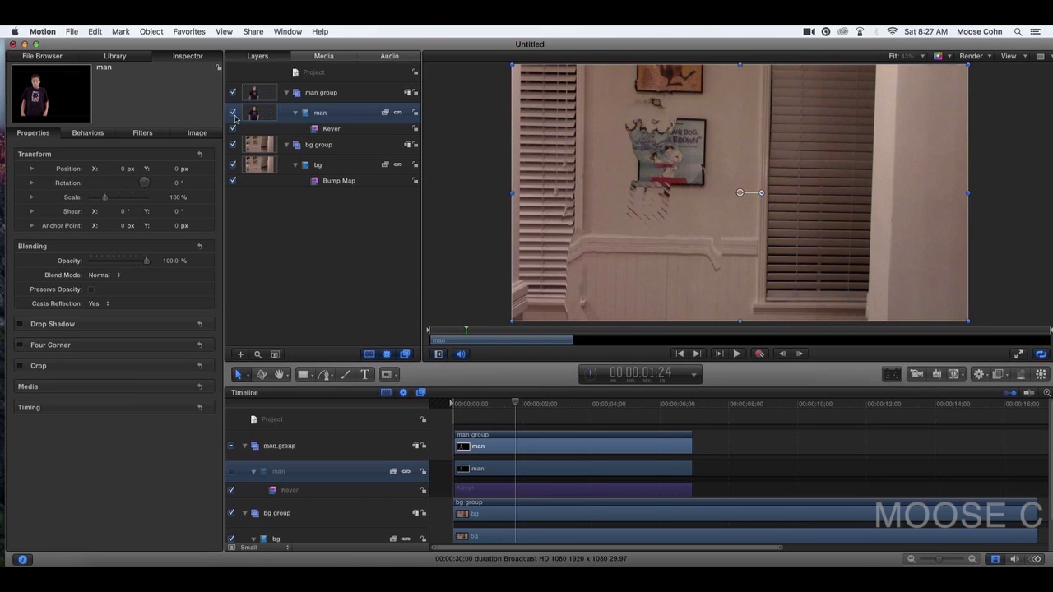
Split the man group at 00:00:02:17 in the timeline.
{"action": "left_click_drag", "start_coordinate": [519, 405], "coordinate": [540, 414]}
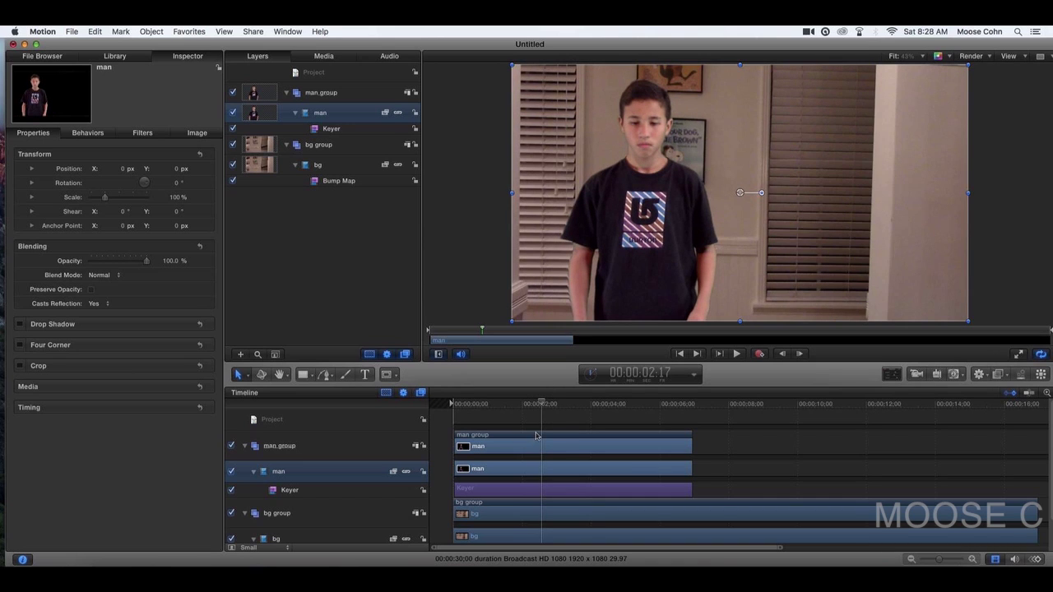
{"action": "left_click", "coordinate": [534, 437]}
{"action": "left_click", "coordinate": [95, 31]}
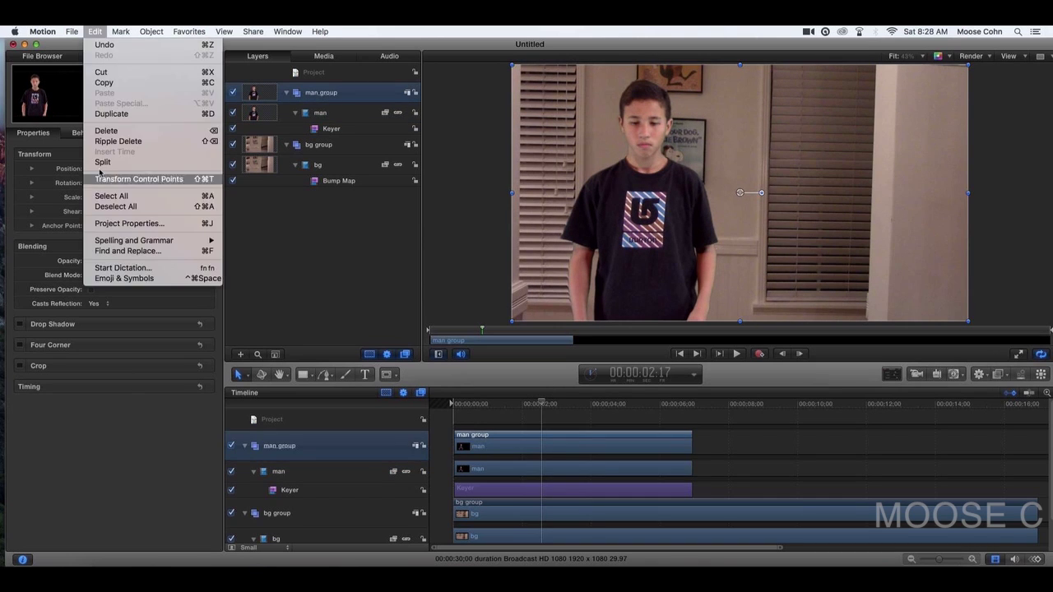
{"action": "left_click", "coordinate": [579, 509]}
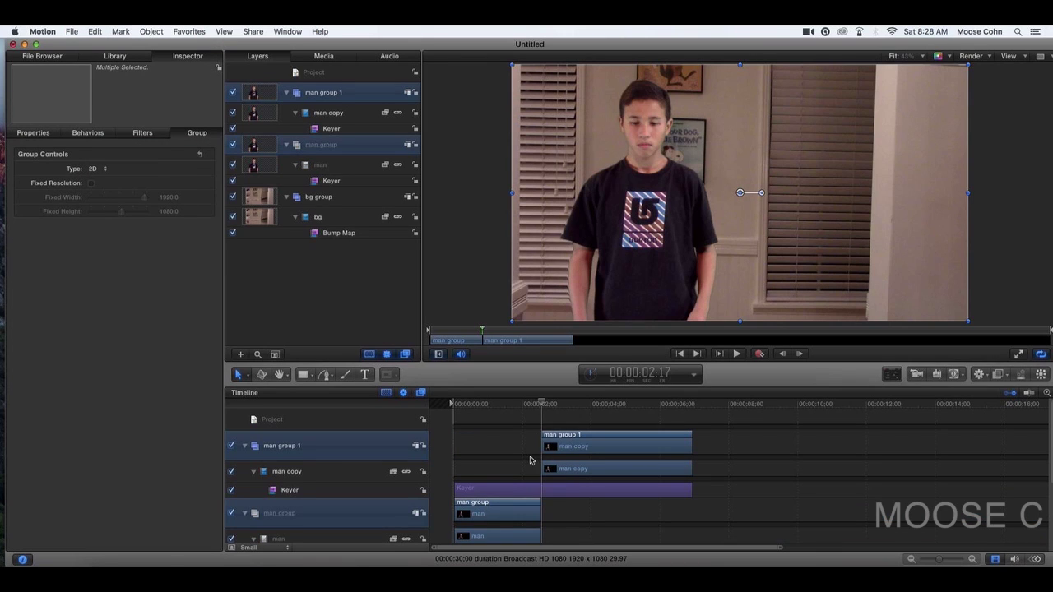
Keyframe the man layer's opacity at 100% at 00:00:02:00 and 0% at 00:00:02:16.
{"action": "mouse_move", "coordinate": [543, 405]}
{"action": "left_mouse_down"}
{"action": "mouse_move", "coordinate": [585, 411]}
{"action": "mouse_move", "coordinate": [522, 427]}
{"action": "left_mouse_up"}
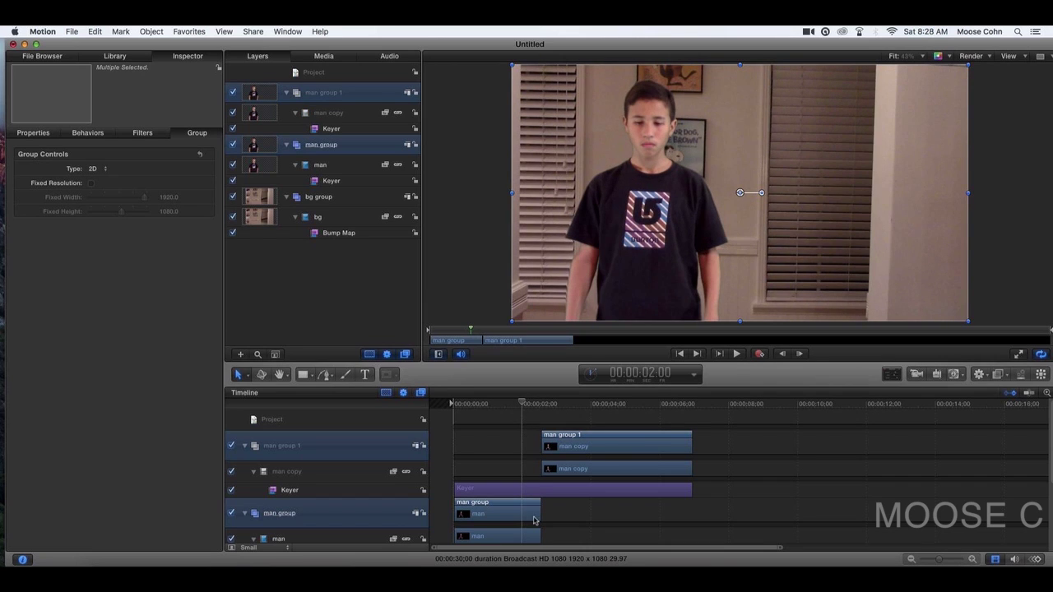
{"action": "left_click", "coordinate": [332, 165]}
{"action": "mouse_move", "coordinate": [73, 105]}
{"action": "left_click", "coordinate": [33, 133]}
{"action": "left_click", "coordinate": [200, 260]}
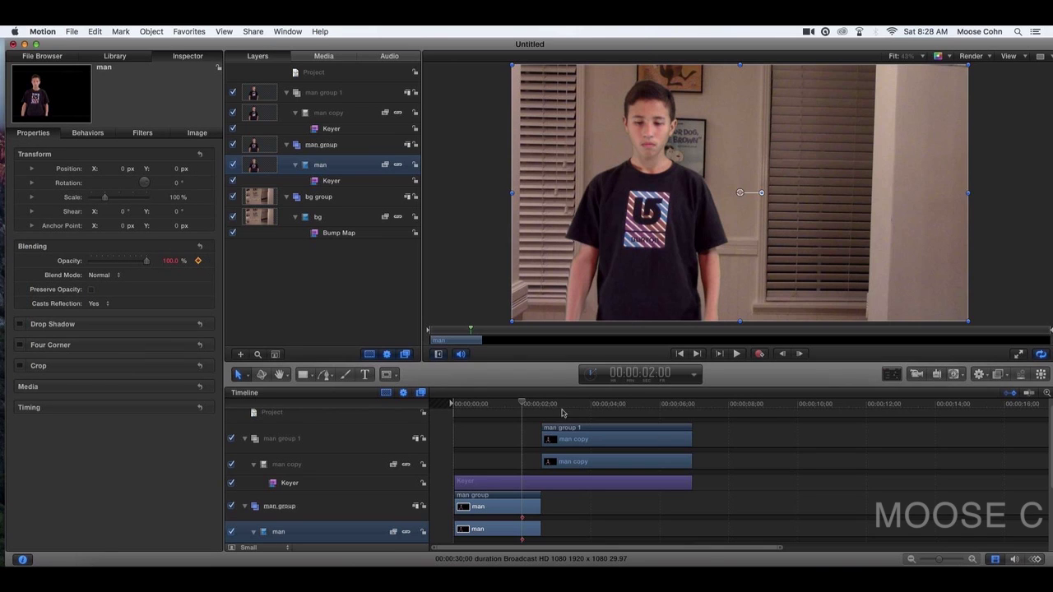
{"action": "left_click_drag", "start_coordinate": [531, 408], "coordinate": [542, 409]}
{"action": "left_click_drag", "start_coordinate": [145, 261], "coordinate": [81, 265]}
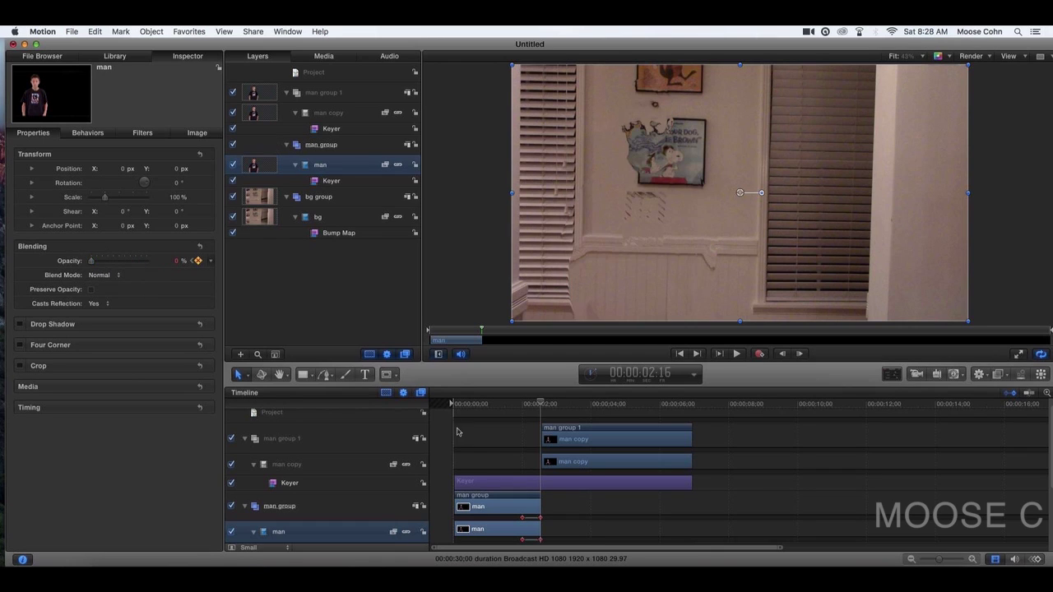
Hide the man copy layer and preview the distorted background up to 00:00:05:27.
{"action": "mouse_move", "coordinate": [540, 404]}
{"action": "left_mouse_down"}
{"action": "mouse_move", "coordinate": [526, 405]}
{"action": "mouse_move", "coordinate": [558, 411]}
{"action": "left_mouse_up"}
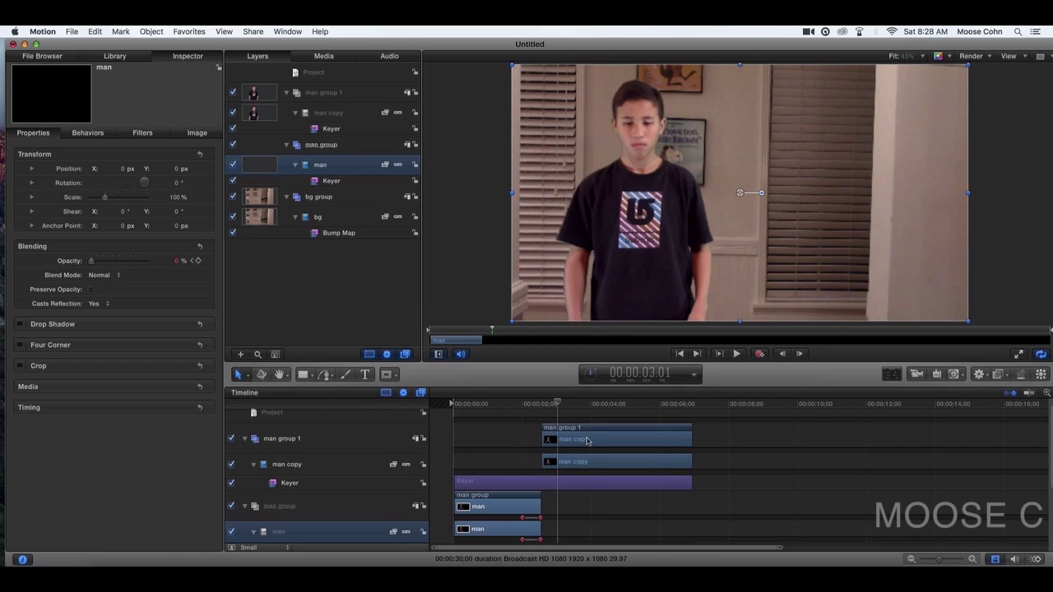
{"action": "left_click", "coordinate": [233, 113]}
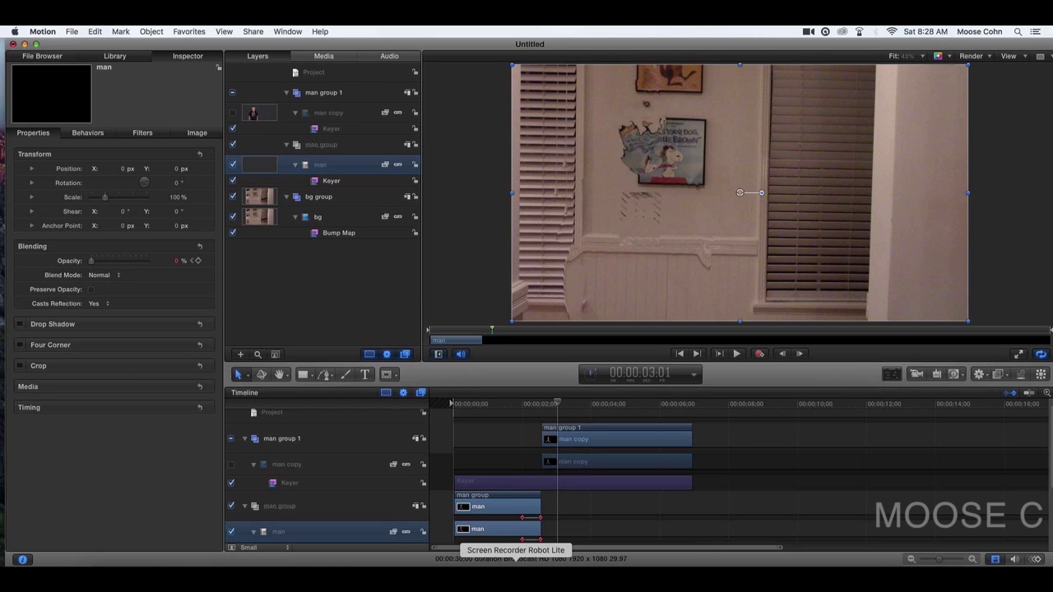
{"action": "left_click_drag", "start_coordinate": [558, 401], "coordinate": [664, 409]}
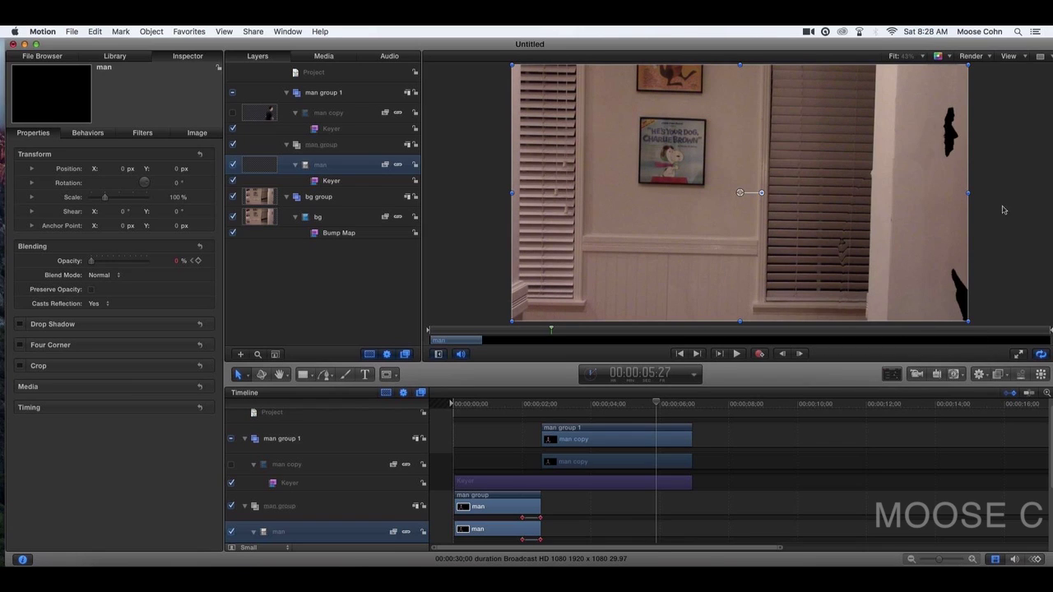
Duplicate the bg group and rename the duplicate group wall.
{"action": "scroll", "coordinate": [597, 501], "scroll_direction": "down", "scroll_amount": 3}
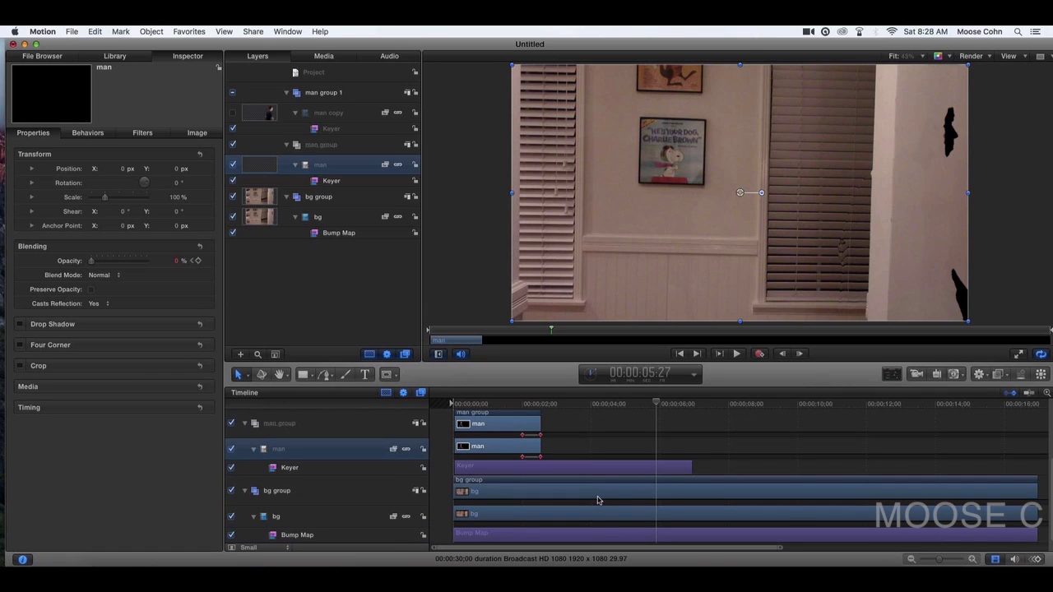
{"action": "left_click", "coordinate": [614, 496]}
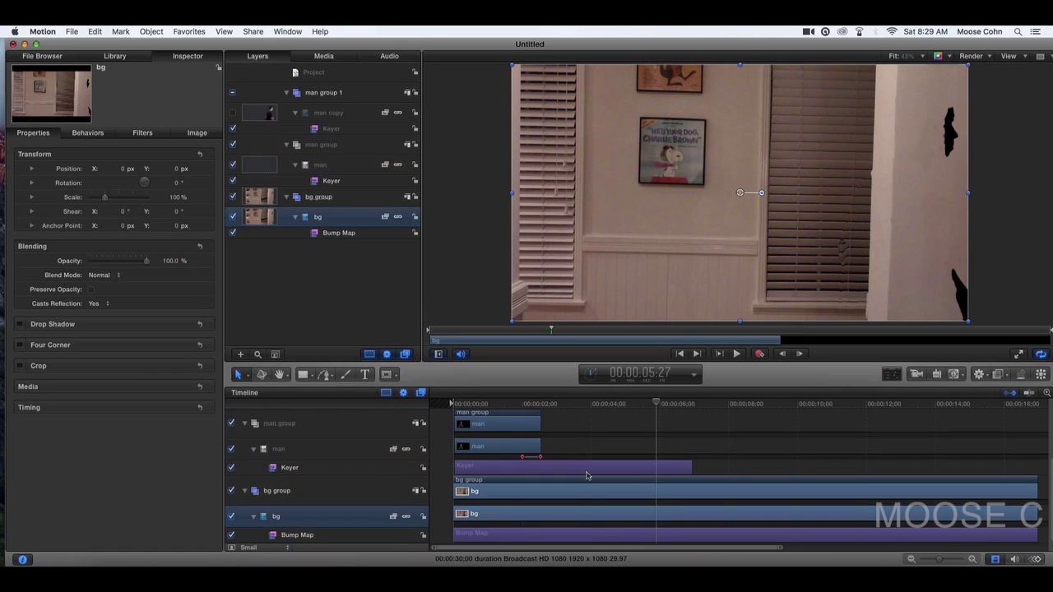
{"action": "left_click", "coordinate": [331, 198]}
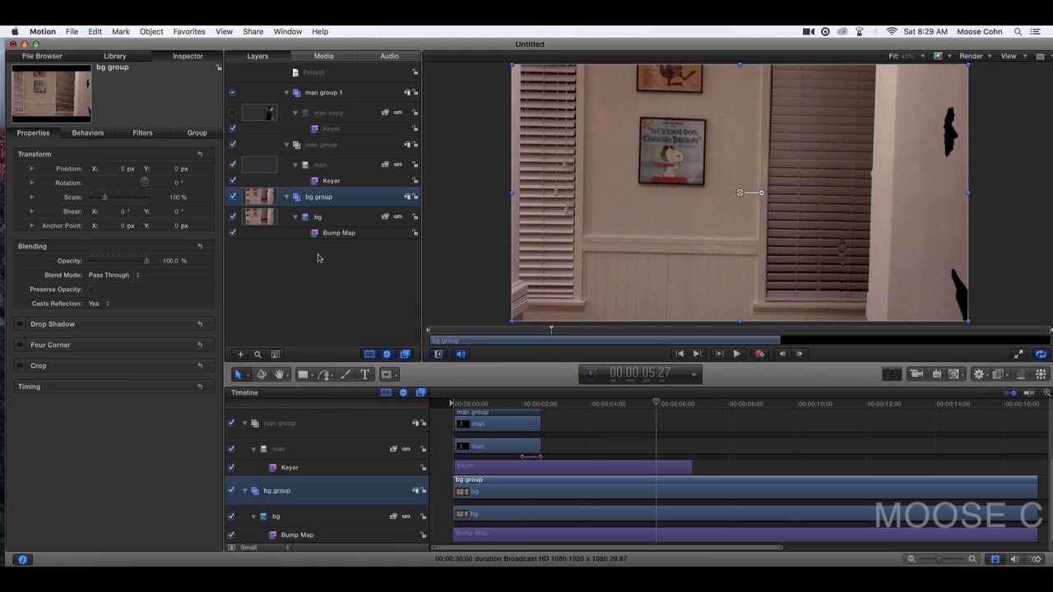
{"action": "key", "text": "super+d"}
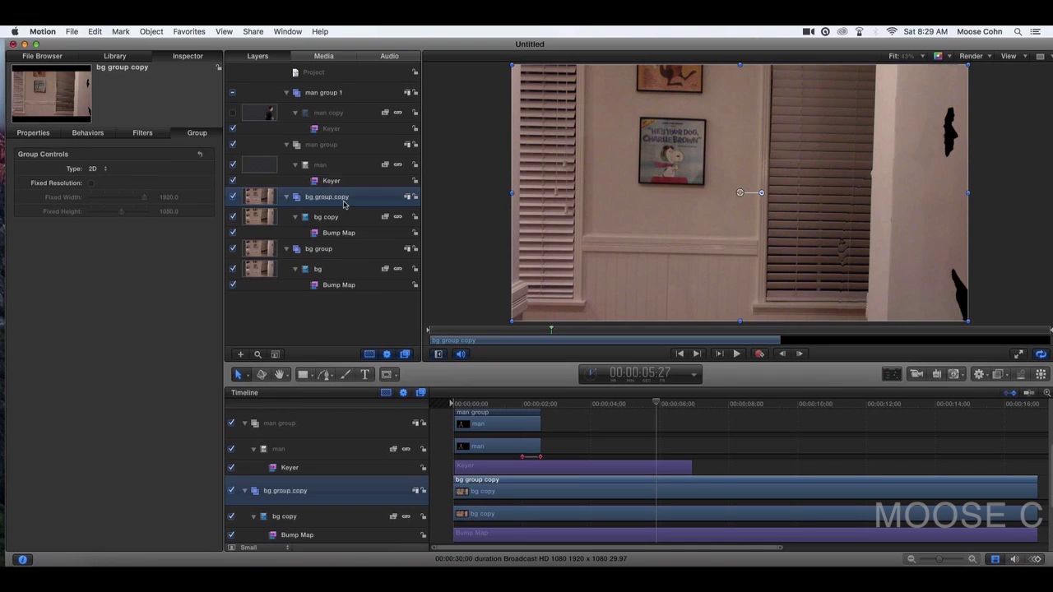
{"action": "double_click", "coordinate": [347, 198]}
{"action": "type", "text": "w"}
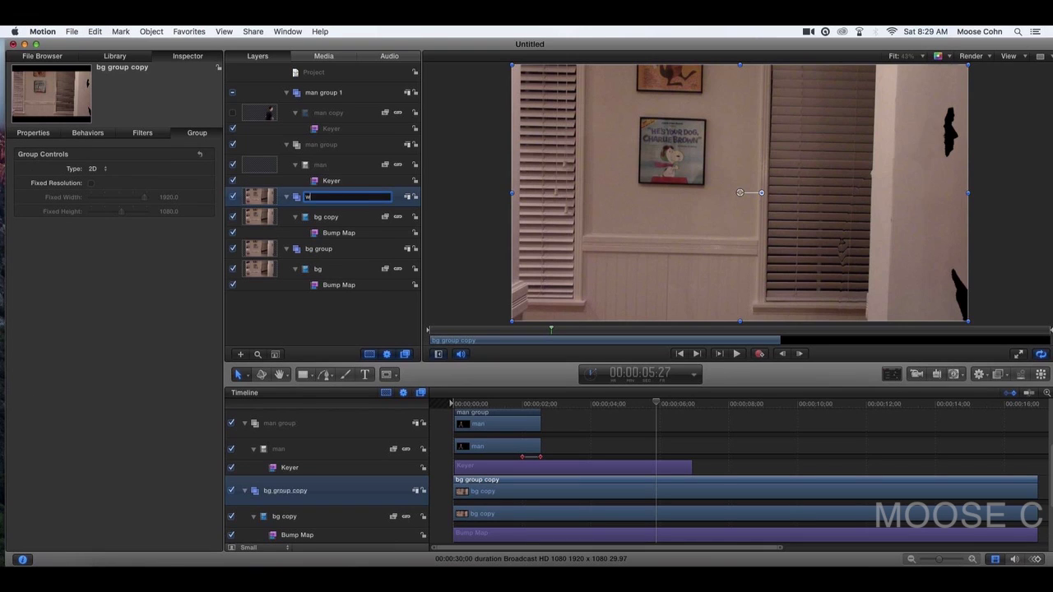
{"action": "type", "text": "all"}
{"action": "key", "text": "Return"}
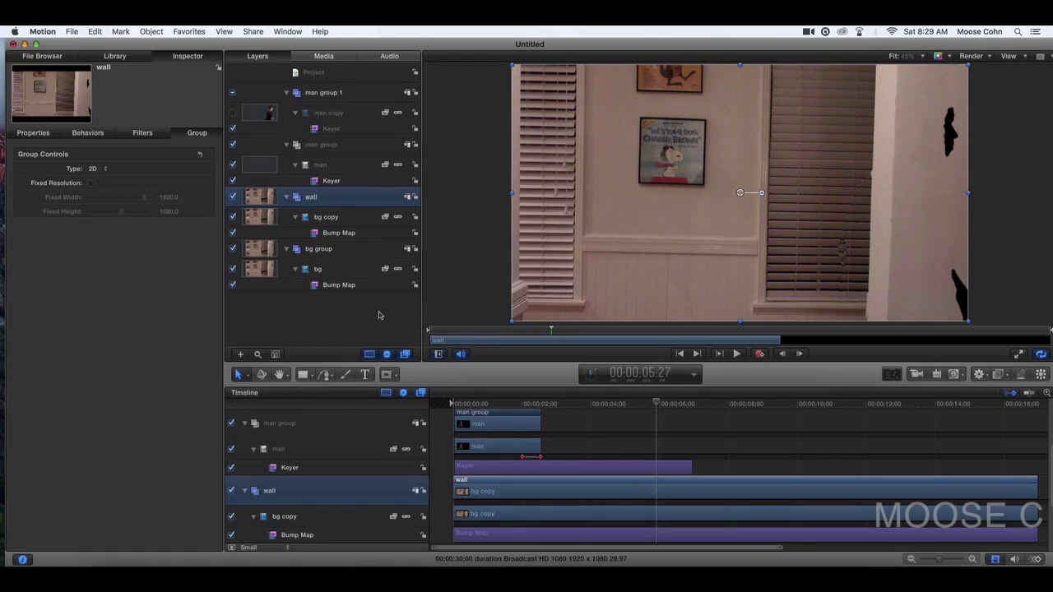
Draw a four-point Bezier Mask on the wall group around the plain wall section at the right edge of the frame.
{"action": "left_click", "coordinate": [386, 375]}
{"action": "left_click", "coordinate": [420, 450]}
{"action": "left_click", "coordinate": [868, 322]}
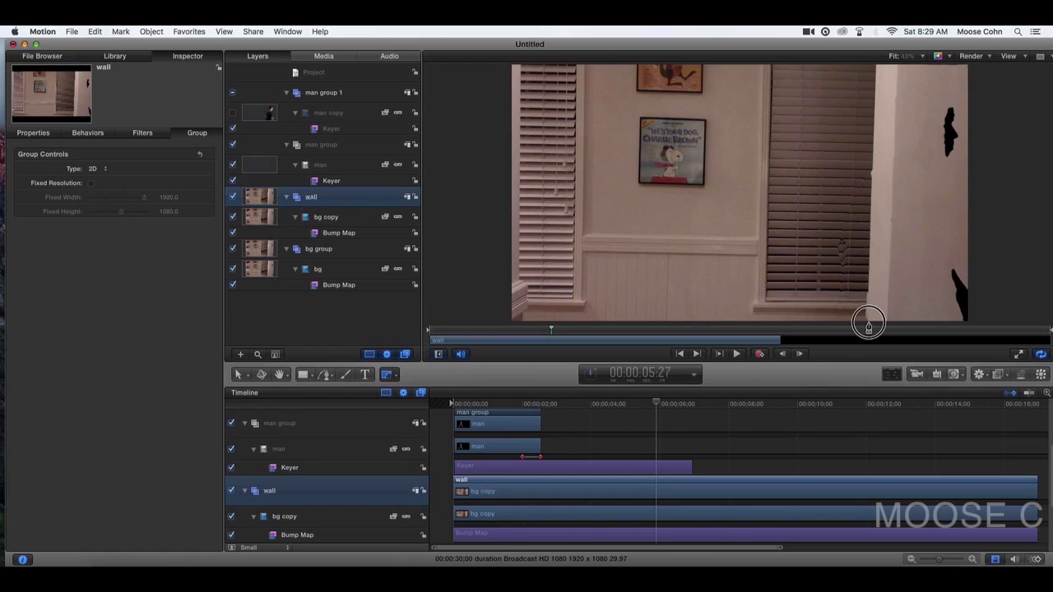
{"action": "left_click", "coordinate": [878, 66]}
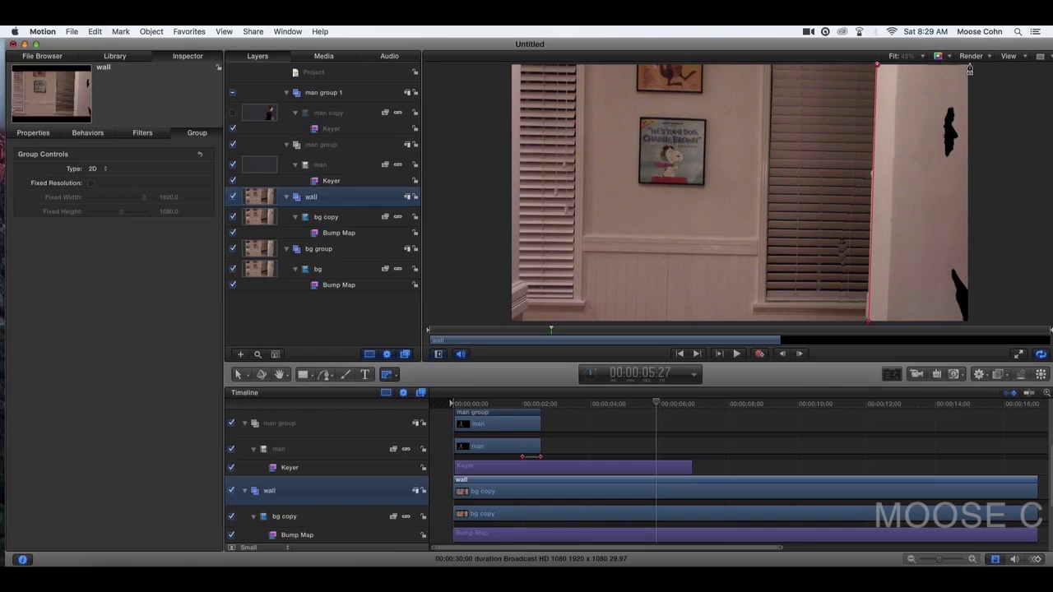
{"action": "left_click", "coordinate": [969, 322]}
{"action": "left_click", "coordinate": [869, 326]}
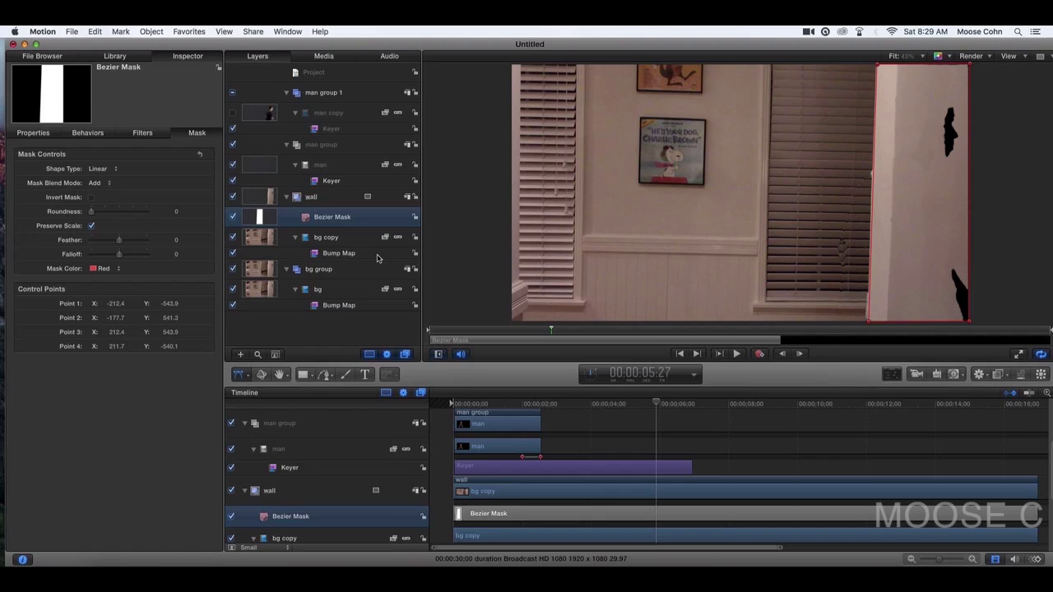
Move the wall group to the top of the layer stack and delete the Bump Map filter from its bg copy clip.
{"action": "left_click", "coordinate": [325, 202]}
{"action": "left_click_drag", "start_coordinate": [327, 202], "coordinate": [340, 85]}
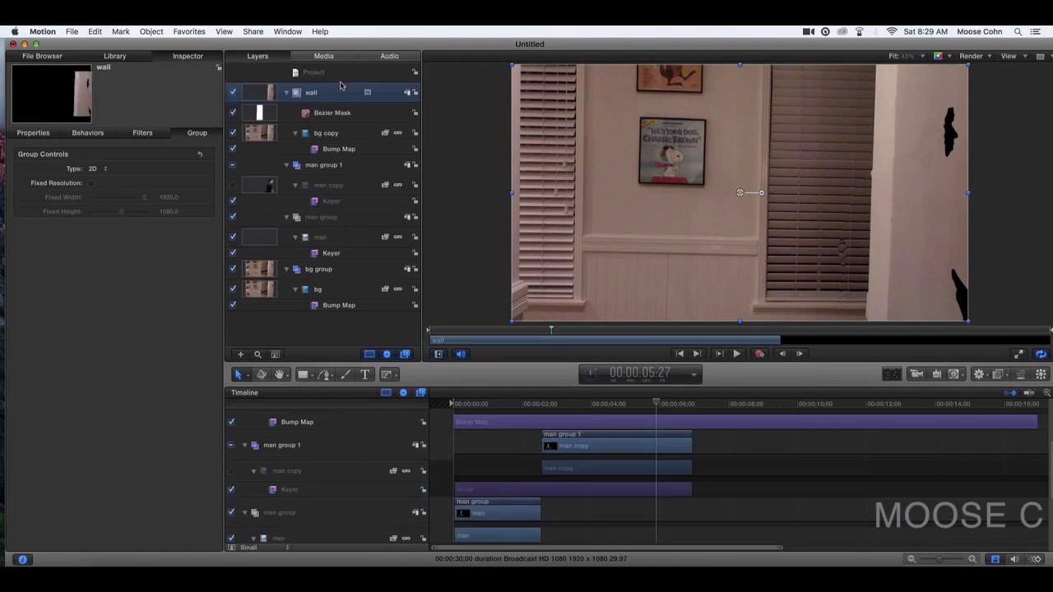
{"action": "scroll", "coordinate": [675, 470], "scroll_direction": "up", "scroll_amount": 5}
{"action": "left_click", "coordinate": [588, 511]}
{"action": "key", "text": "super+c"}
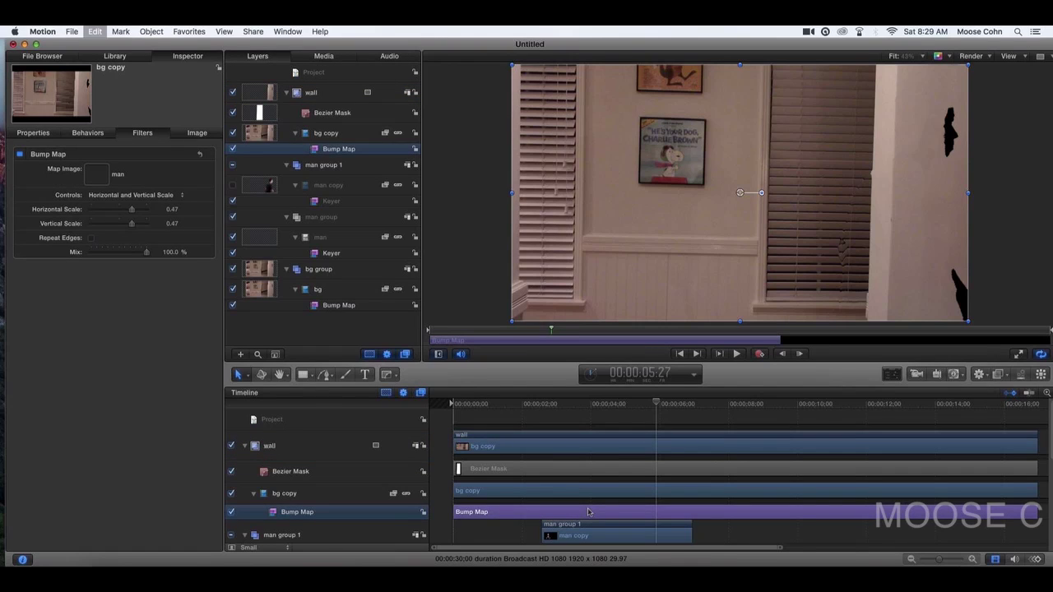
{"action": "key", "text": "Delete"}
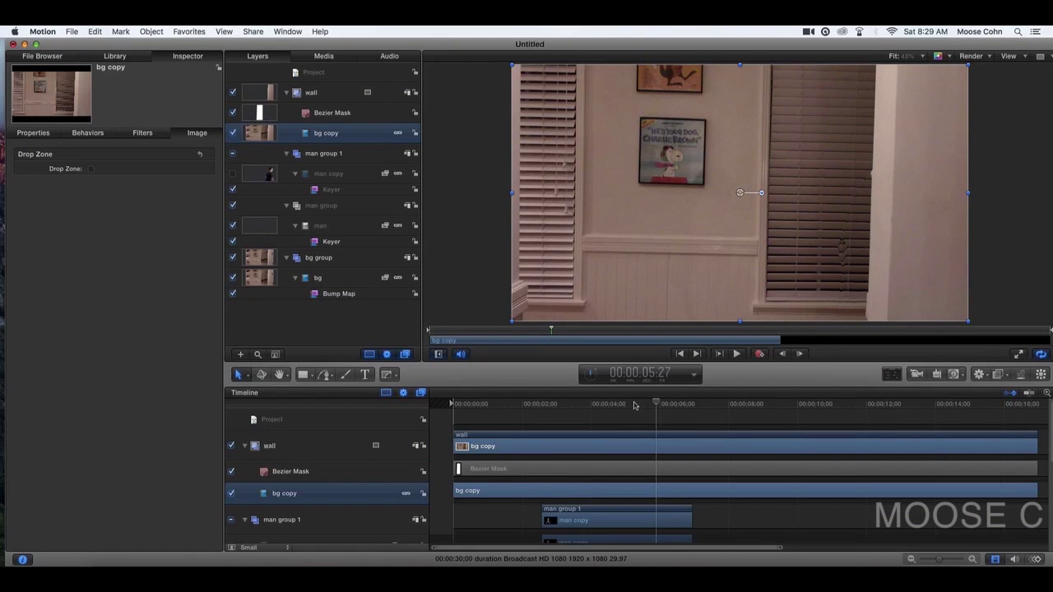
Go to 00:00:00:24, turn on Drop Shadow for the man layer and show its settings.
{"action": "left_click_drag", "start_coordinate": [655, 402], "coordinate": [481, 405]}
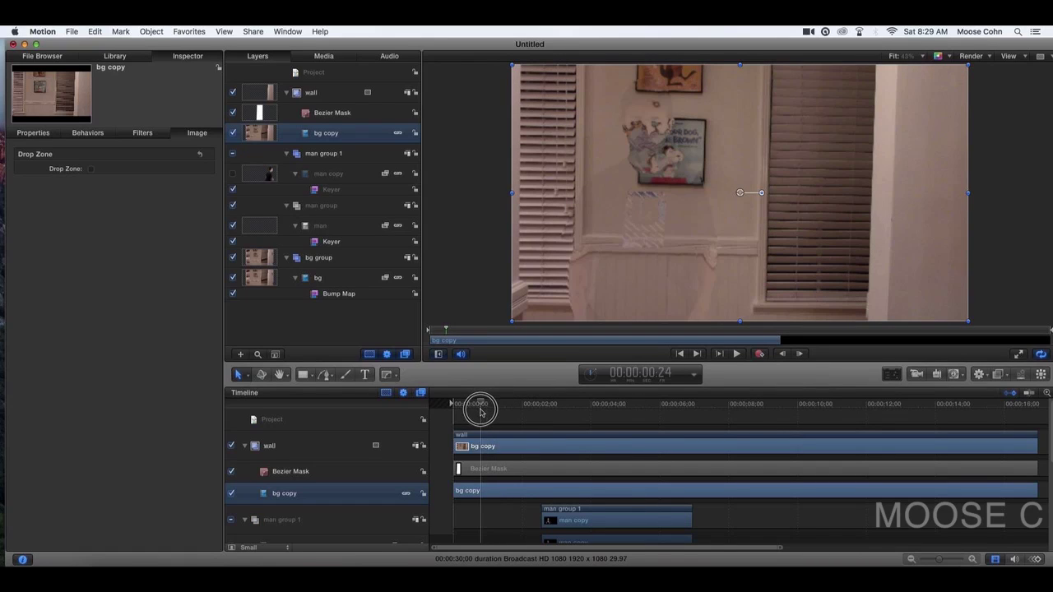
{"action": "scroll", "coordinate": [629, 428], "scroll_direction": "down", "scroll_amount": 6}
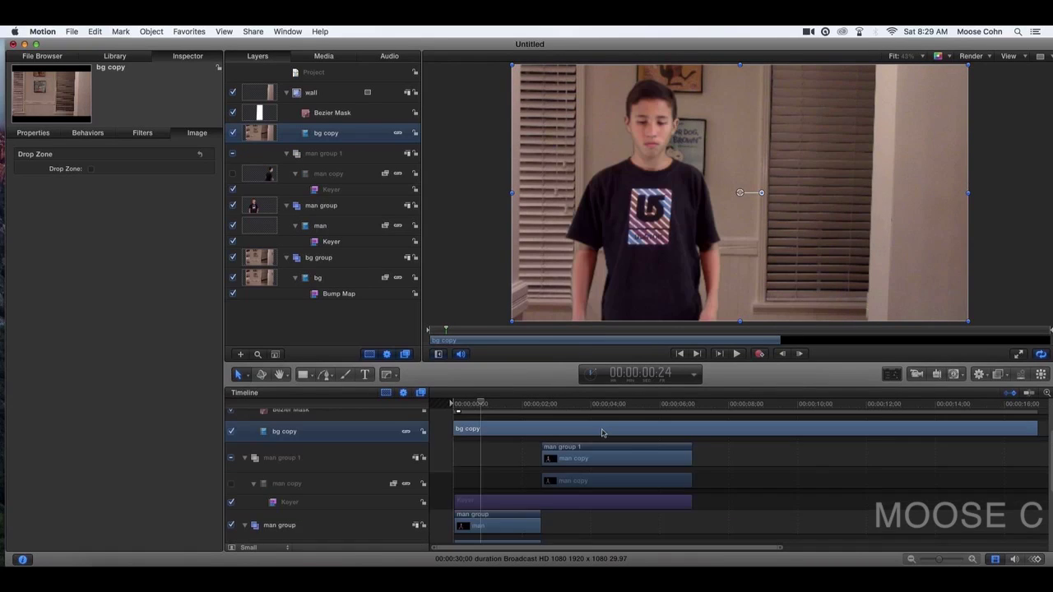
{"action": "scroll", "coordinate": [519, 451], "scroll_direction": "up", "scroll_amount": 1}
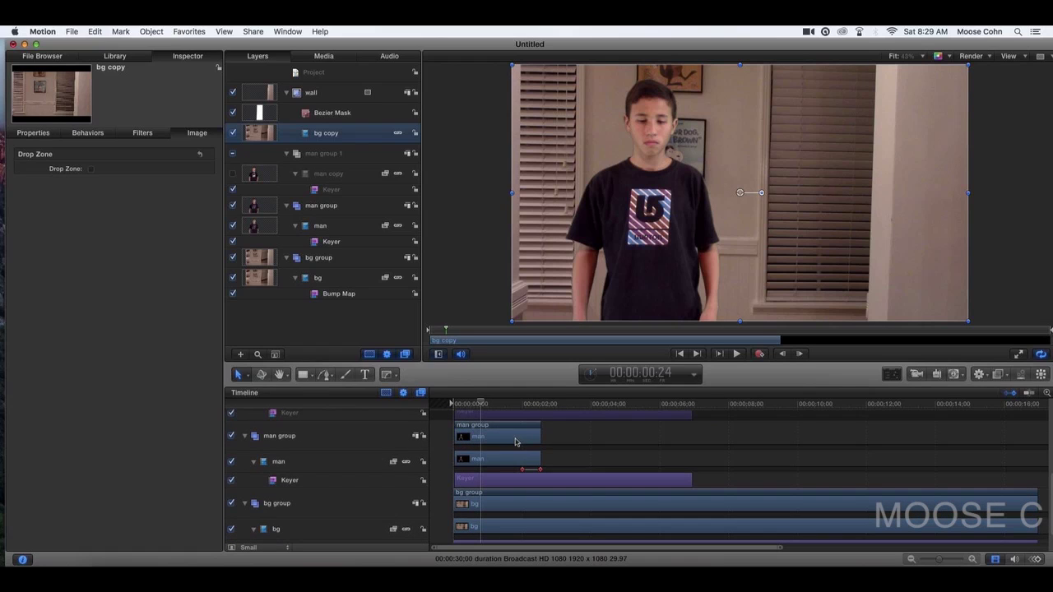
{"action": "left_click", "coordinate": [536, 459]}
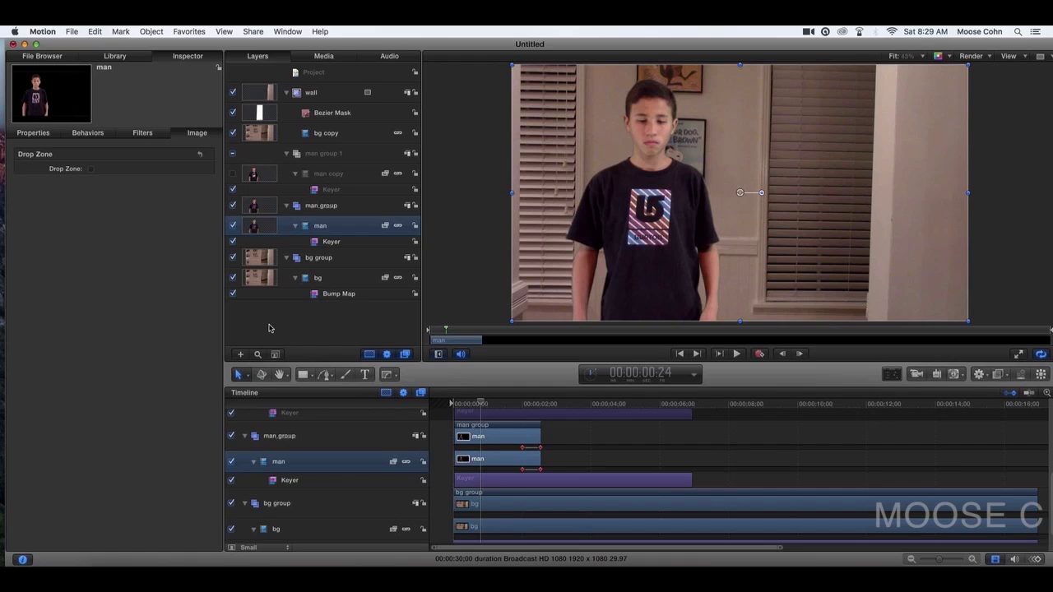
{"action": "left_click", "coordinate": [47, 137]}
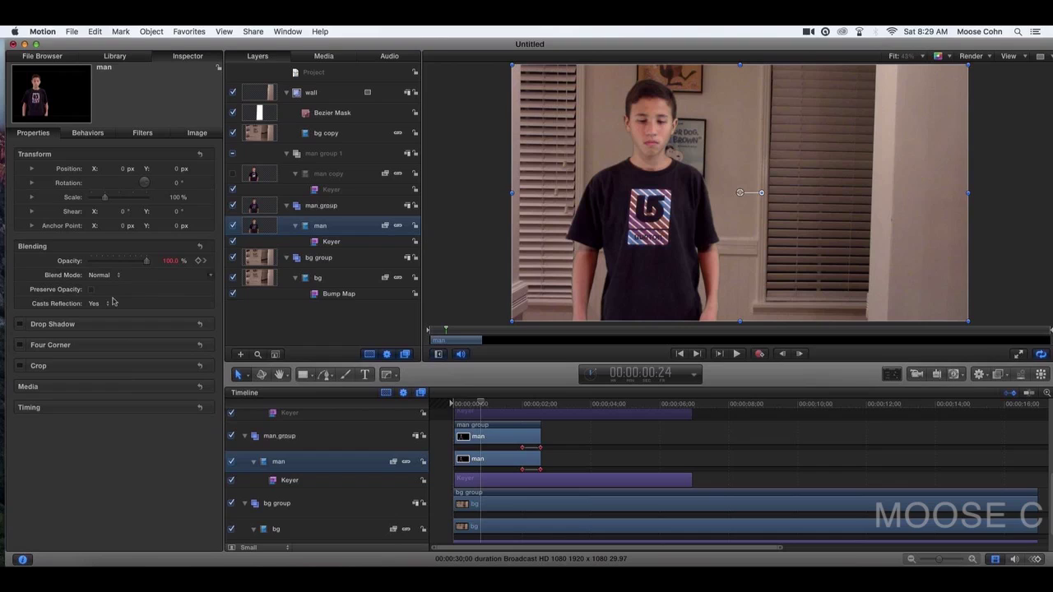
{"action": "left_click", "coordinate": [20, 325]}
{"action": "left_click", "coordinate": [182, 325]}
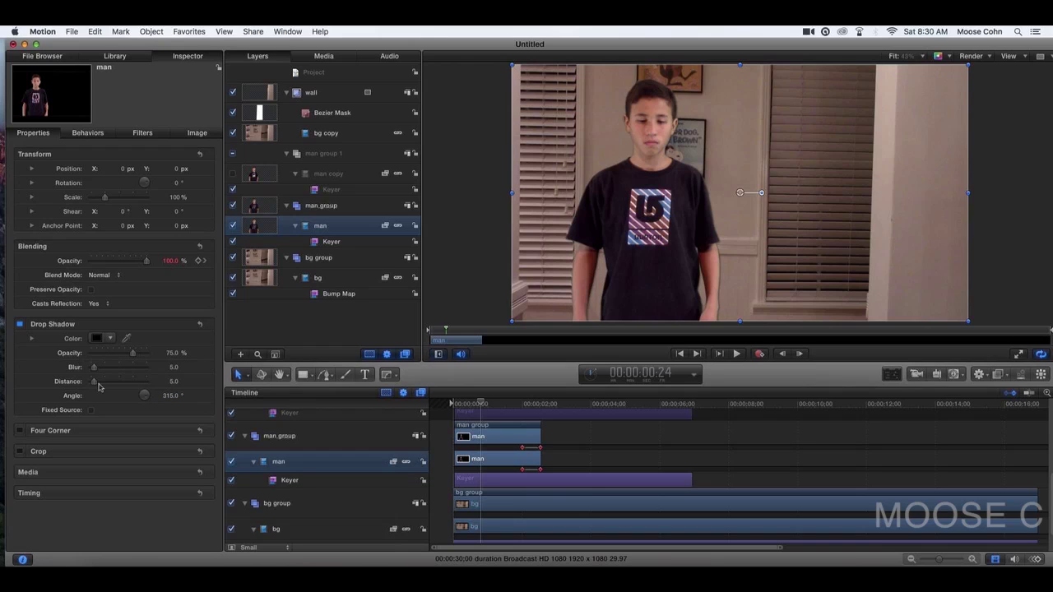
Set the man layer's drop shadow to distance 250, angle 220°, blur 100 and opacity 77.05%, and preview up to 00:00:04:28.
{"action": "left_click", "coordinate": [173, 382]}
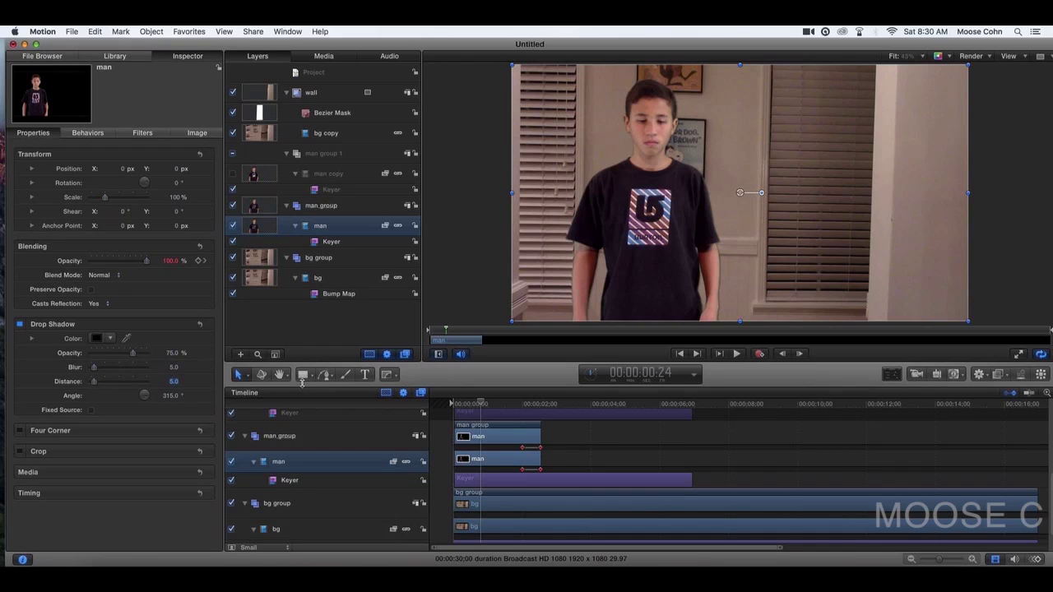
{"action": "type", "text": "2"}
{"action": "key", "text": "Return"}
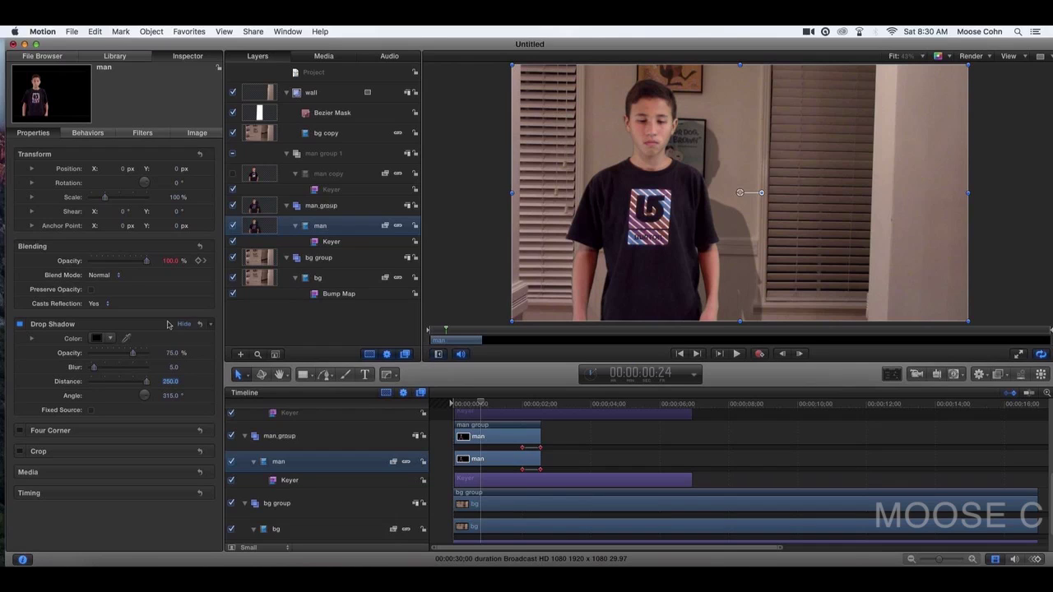
{"action": "left_click", "coordinate": [170, 396]}
{"action": "type", "text": "220"}
{"action": "key", "text": "Return"}
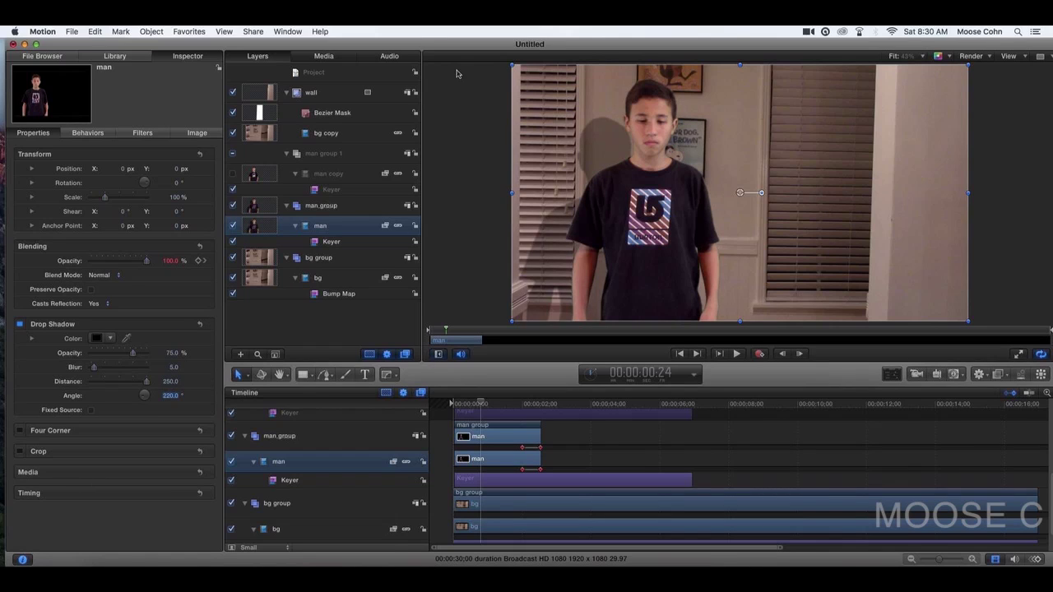
{"action": "left_click_drag", "start_coordinate": [93, 367], "coordinate": [135, 355]}
{"action": "left_click", "coordinate": [134, 356]}
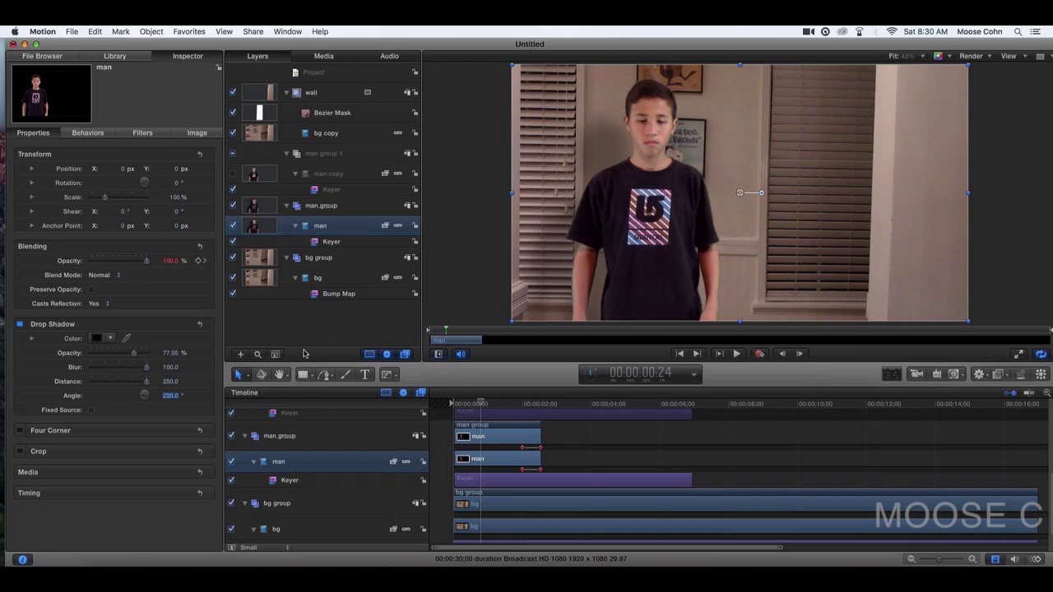
{"action": "left_click_drag", "start_coordinate": [484, 407], "coordinate": [623, 427]}
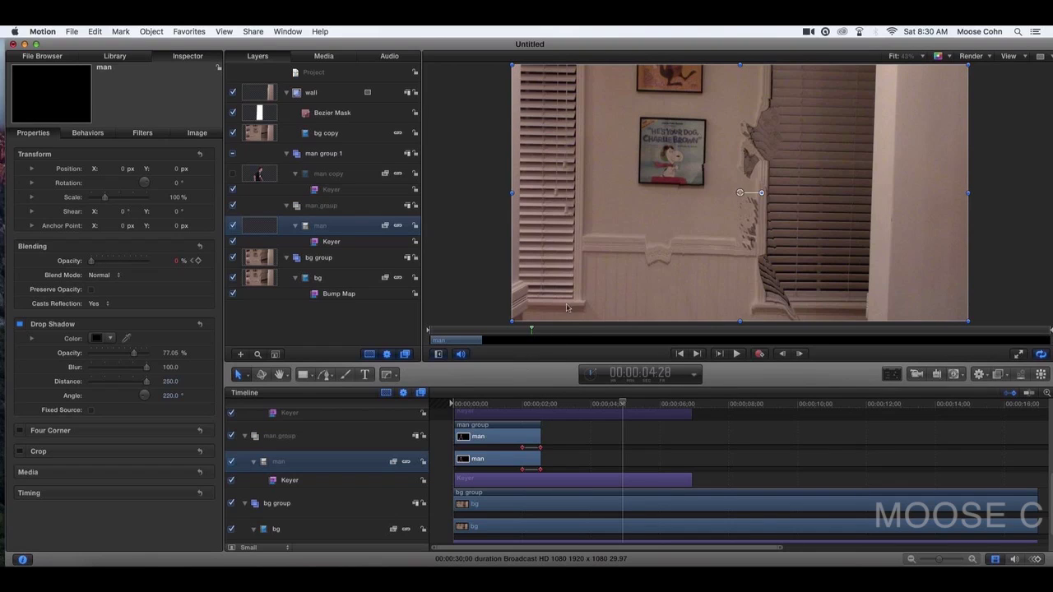